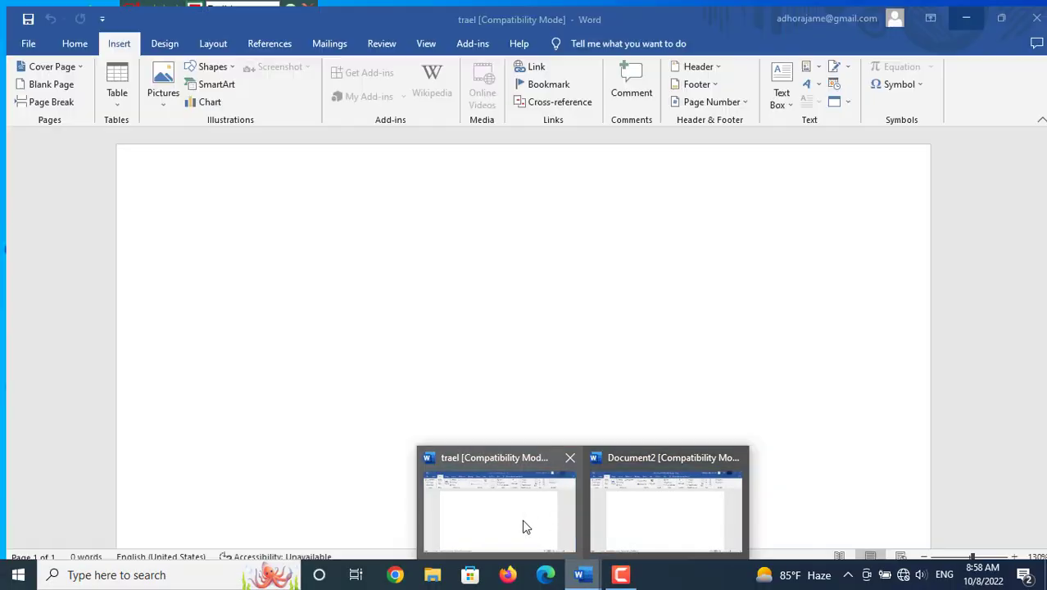
Move between the trael and Document2 windows, then close the trael document
{"action": "left_click", "coordinate": [526, 527]}
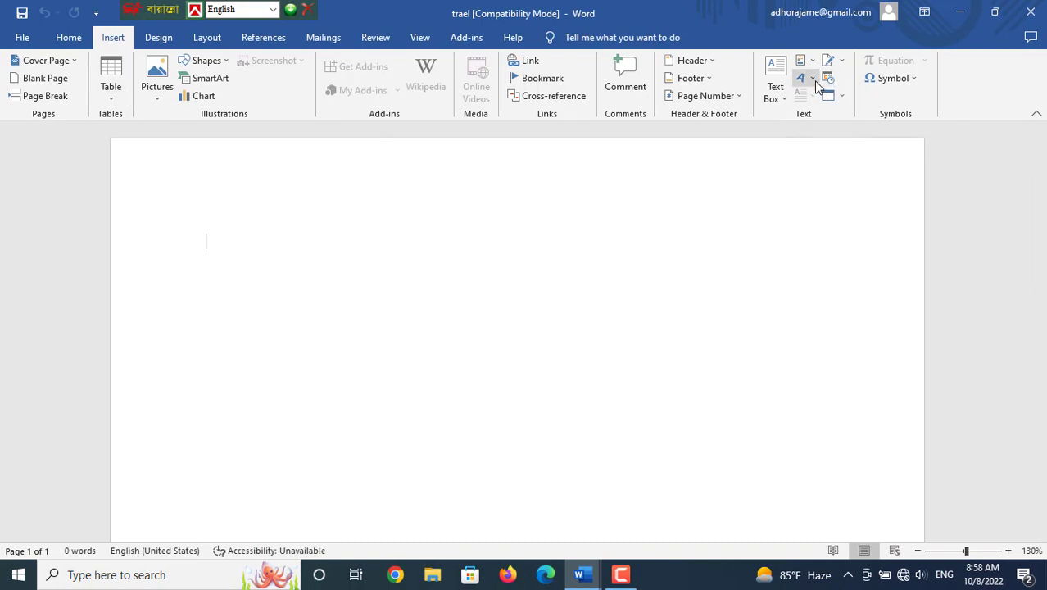
{"action": "left_click", "coordinate": [801, 77]}
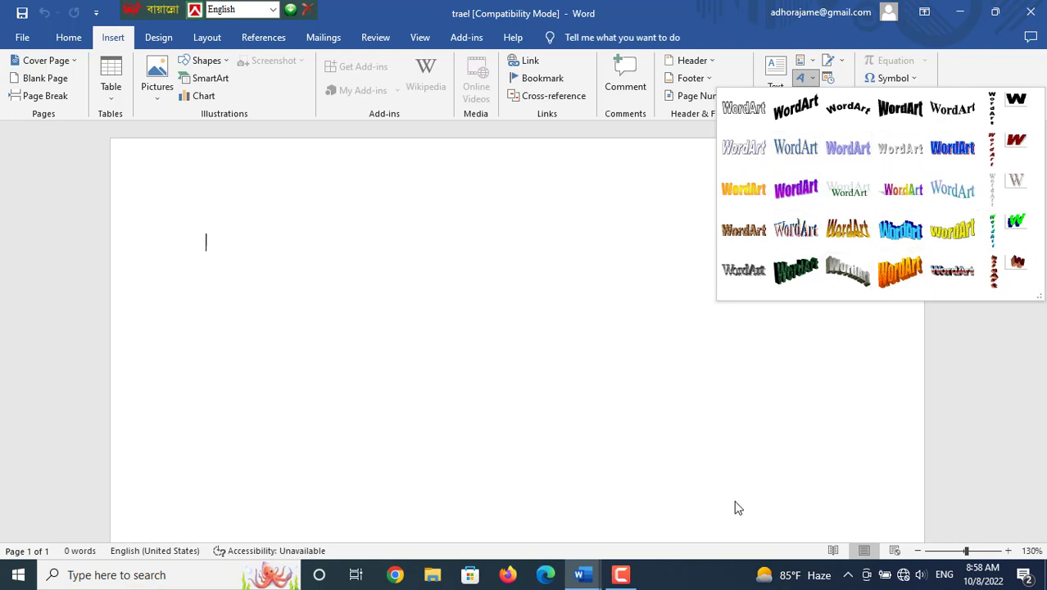
{"action": "mouse_move", "coordinate": [582, 574]}
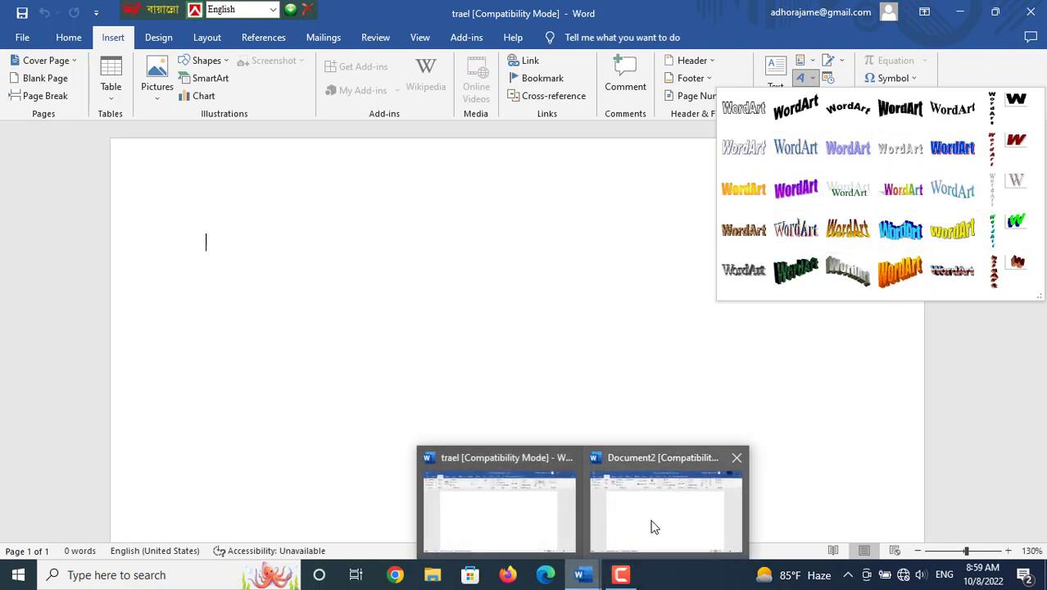
{"action": "left_click", "coordinate": [655, 525]}
{"action": "left_click", "coordinate": [809, 82]}
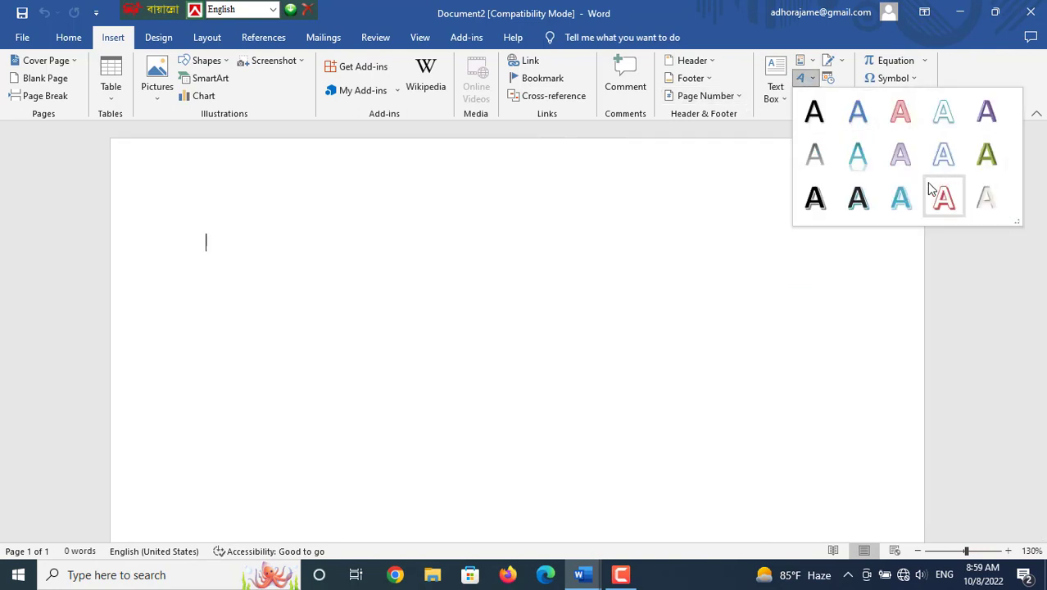
{"action": "left_click", "coordinate": [603, 267]}
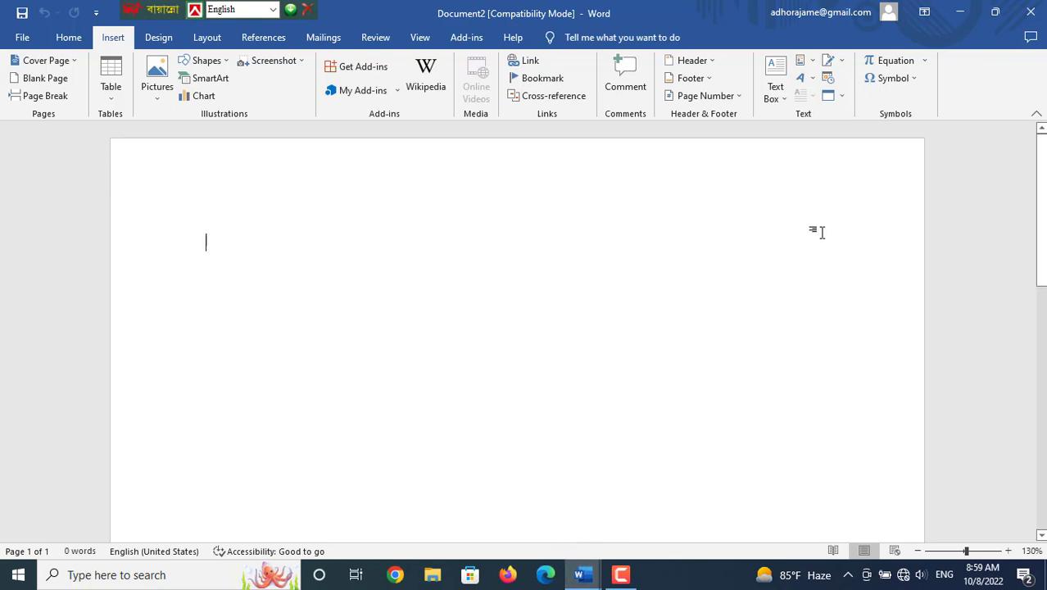
{"action": "mouse_move", "coordinate": [583, 575]}
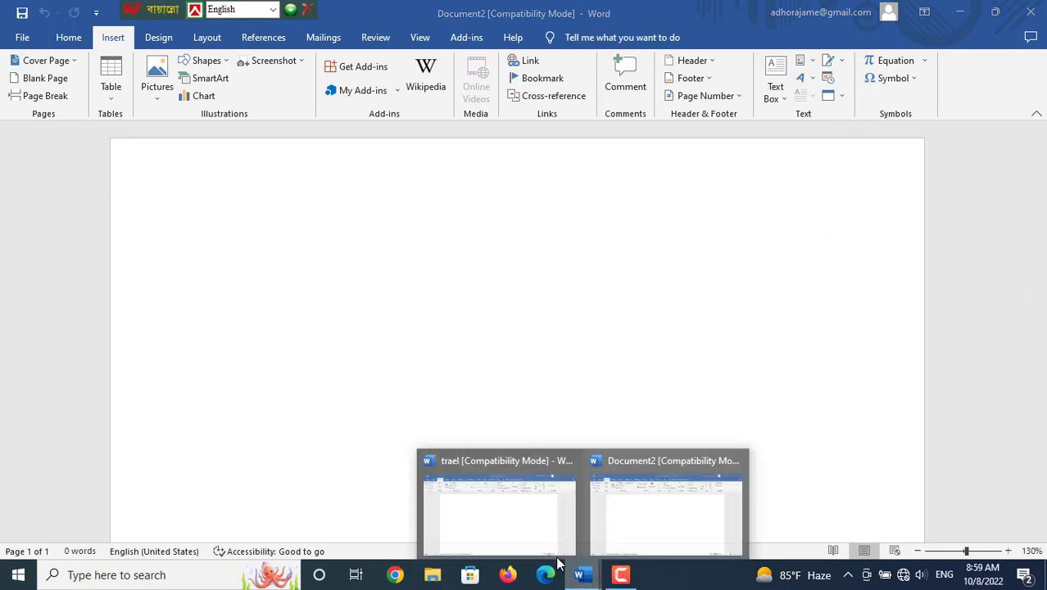
{"action": "left_click", "coordinate": [526, 534]}
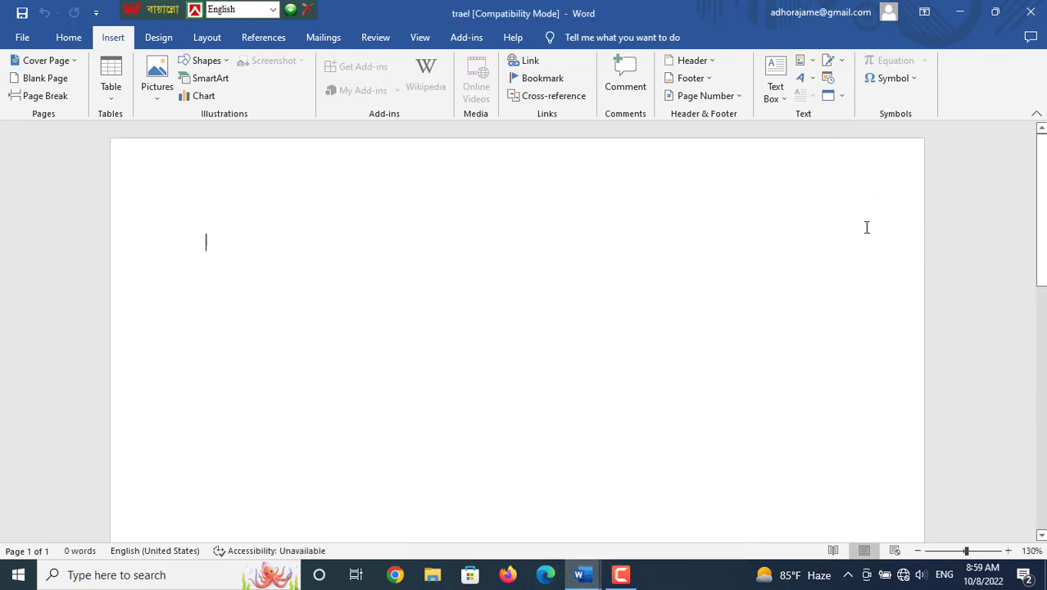
{"action": "left_click", "coordinate": [800, 78]}
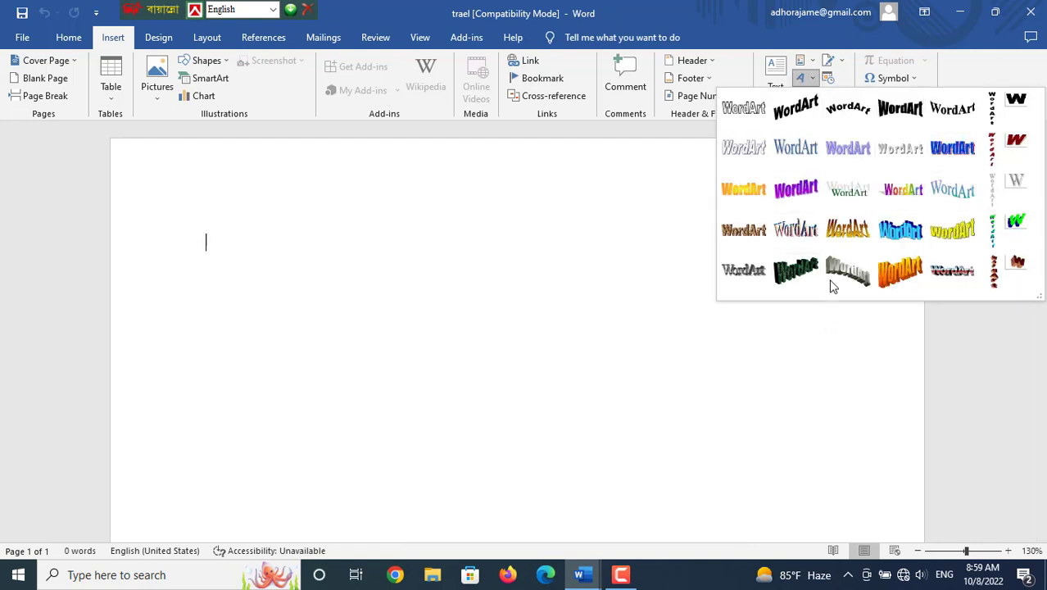
{"action": "left_click", "coordinate": [533, 201]}
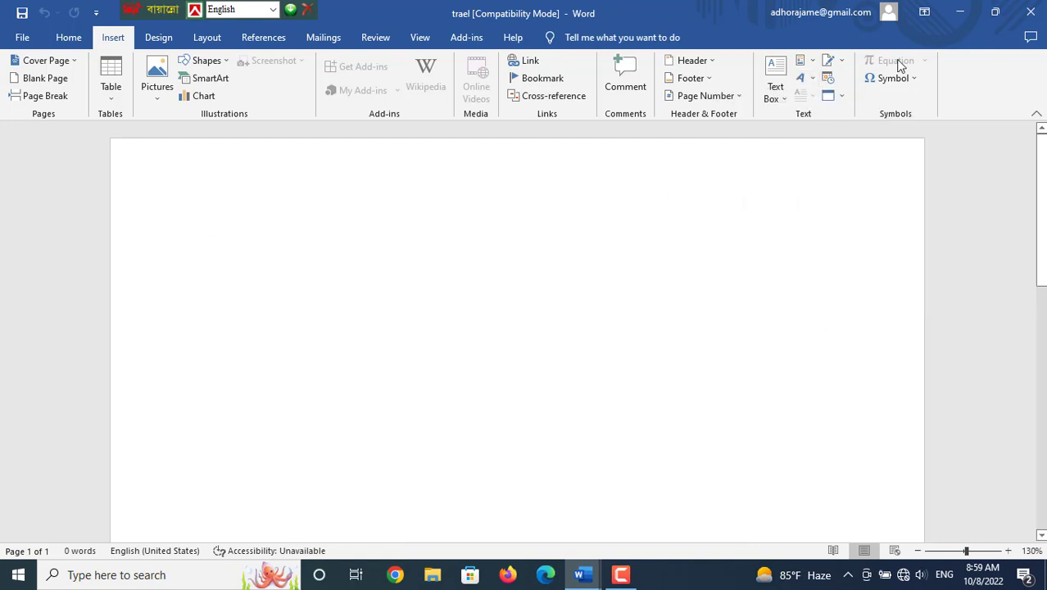
{"action": "left_click", "coordinate": [1031, 12]}
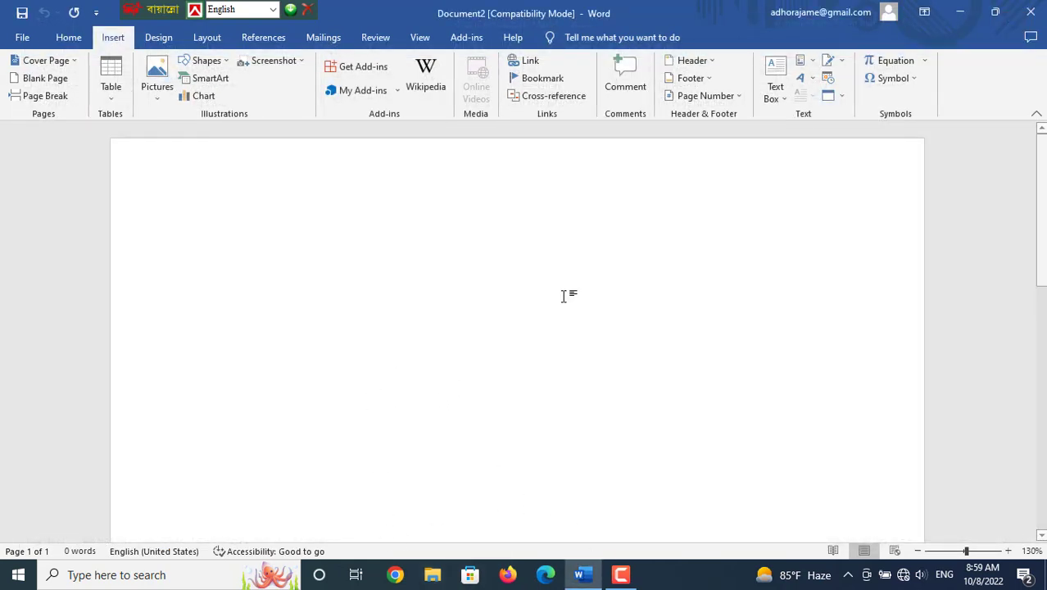
Minimize and restore Word so the blank Document2 is shown on the Insert tab
{"action": "left_click", "coordinate": [960, 11]}
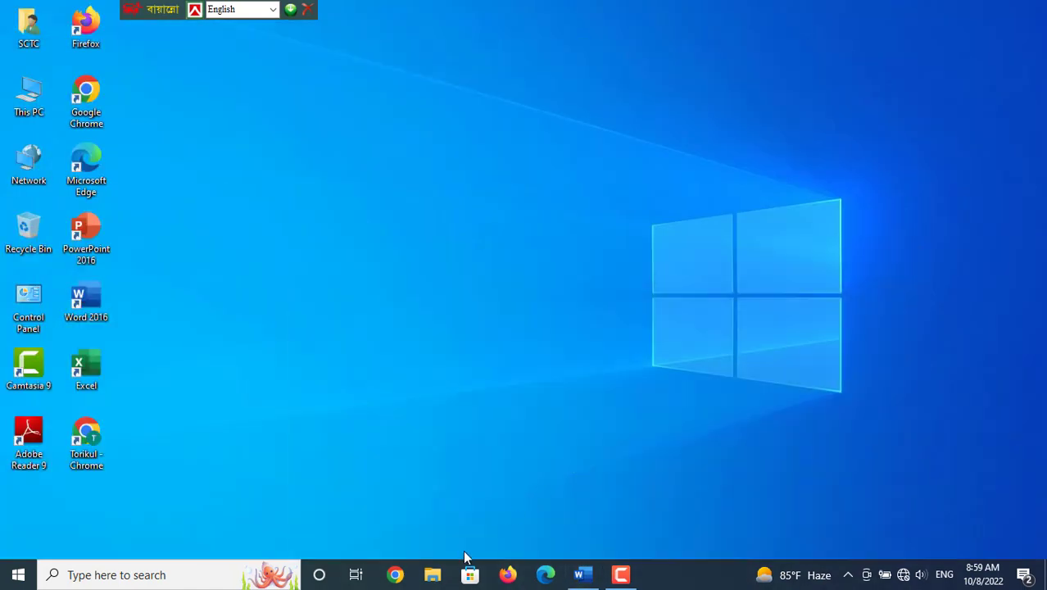
{"action": "left_click", "coordinate": [580, 575]}
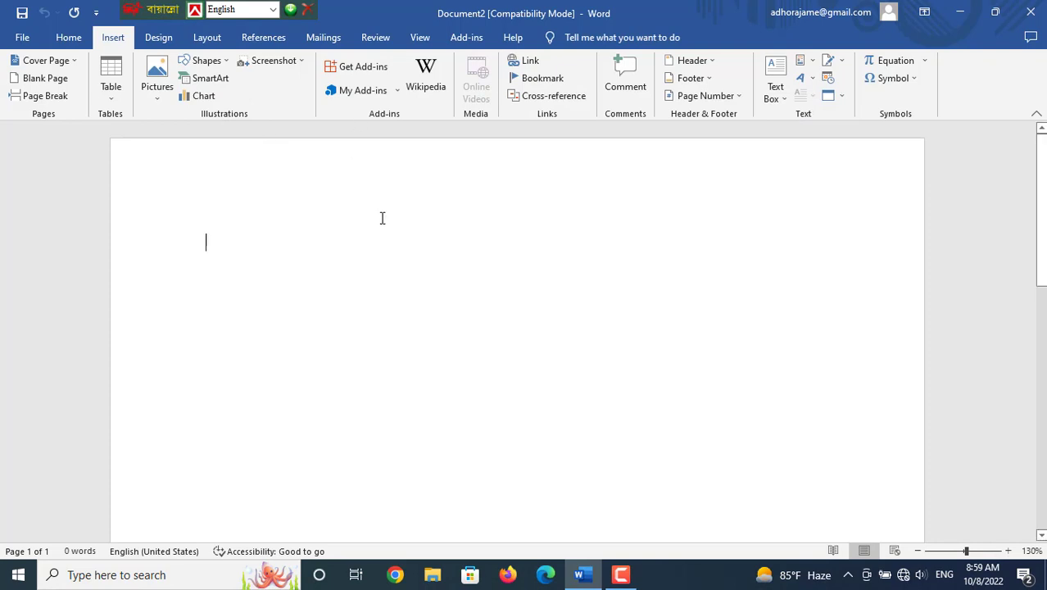
{"action": "left_click", "coordinate": [800, 78]}
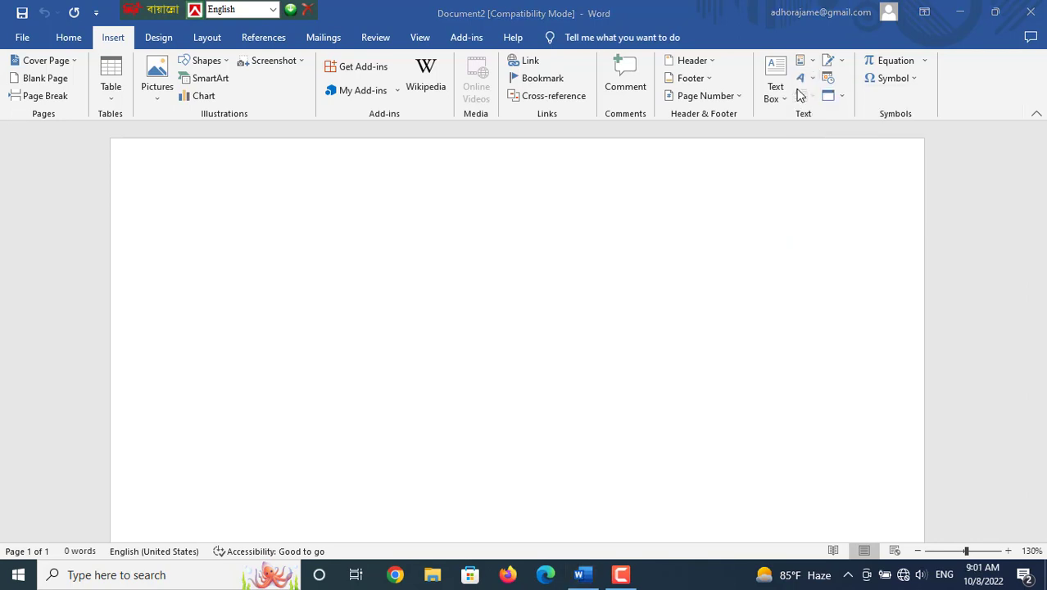
{"action": "left_click", "coordinate": [812, 82]}
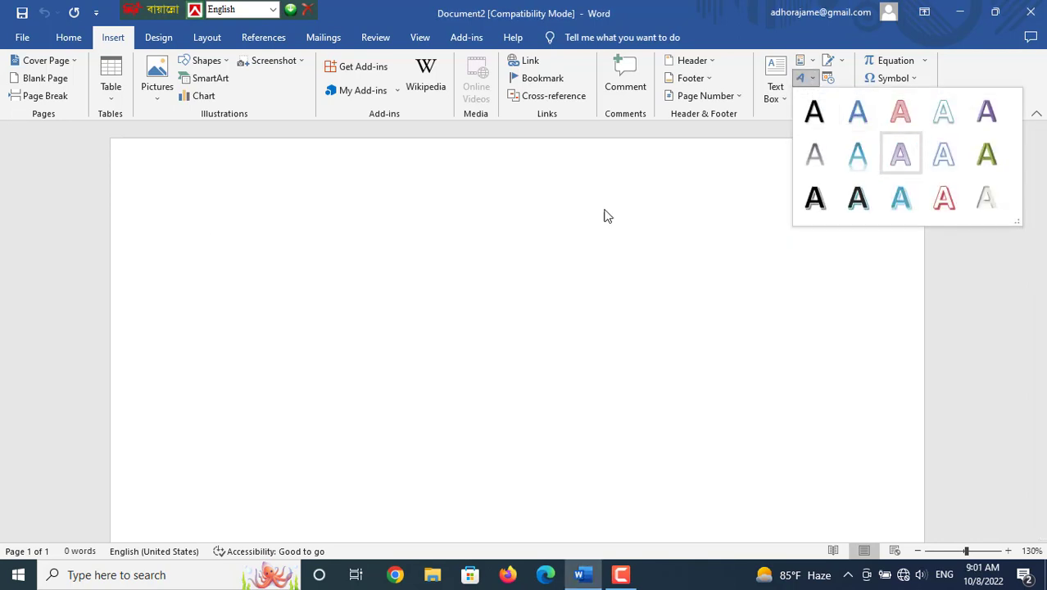
{"action": "left_click", "coordinate": [390, 271]}
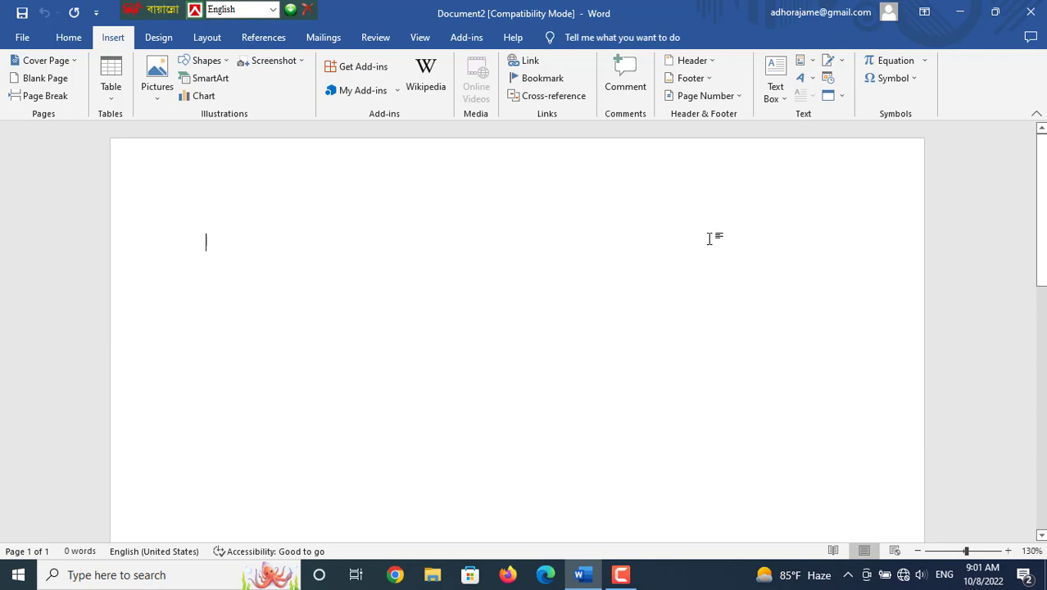
{"action": "scroll", "coordinate": [710, 237], "scroll_direction": "down", "scroll_amount": 1}
{"action": "scroll", "coordinate": [643, 340], "scroll_direction": "up", "scroll_amount": 1}
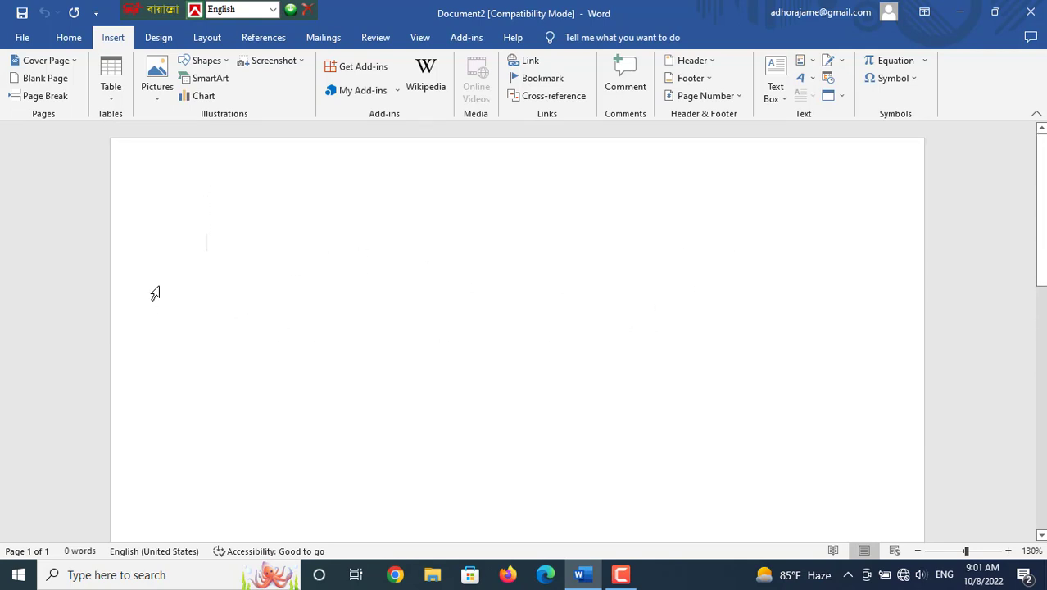
Save the blank document as 'wordart' with Save as type Word 97-2003 Template
{"action": "left_click", "coordinate": [21, 38]}
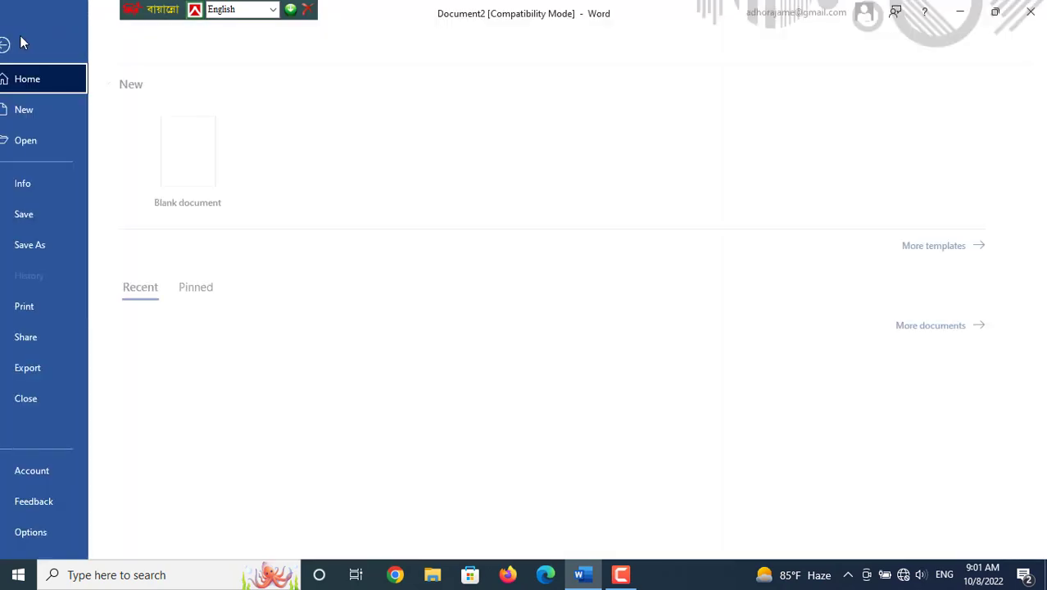
{"action": "left_click", "coordinate": [61, 252]}
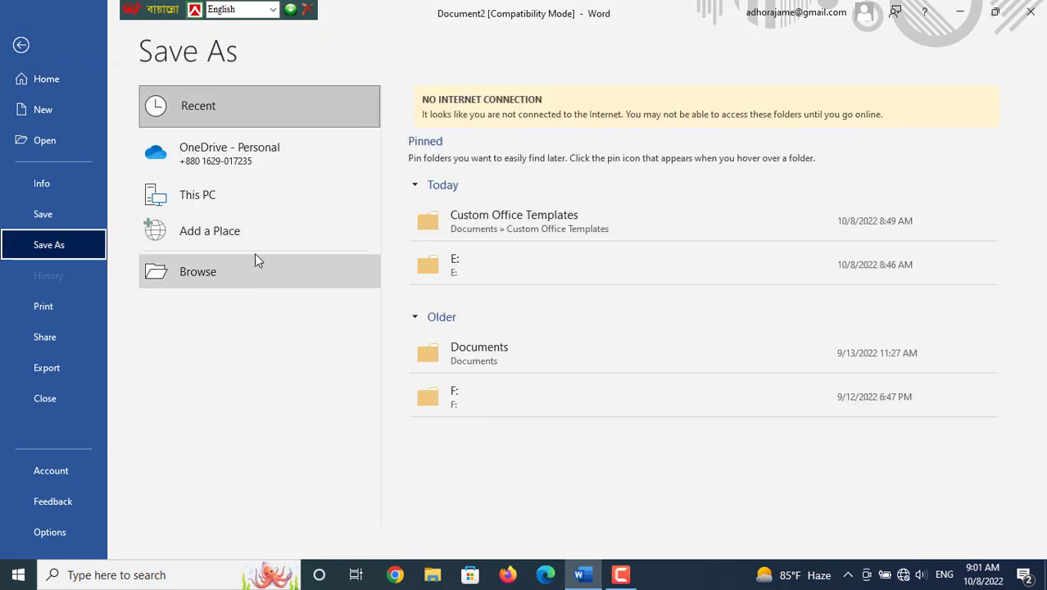
{"action": "left_click", "coordinate": [254, 203]}
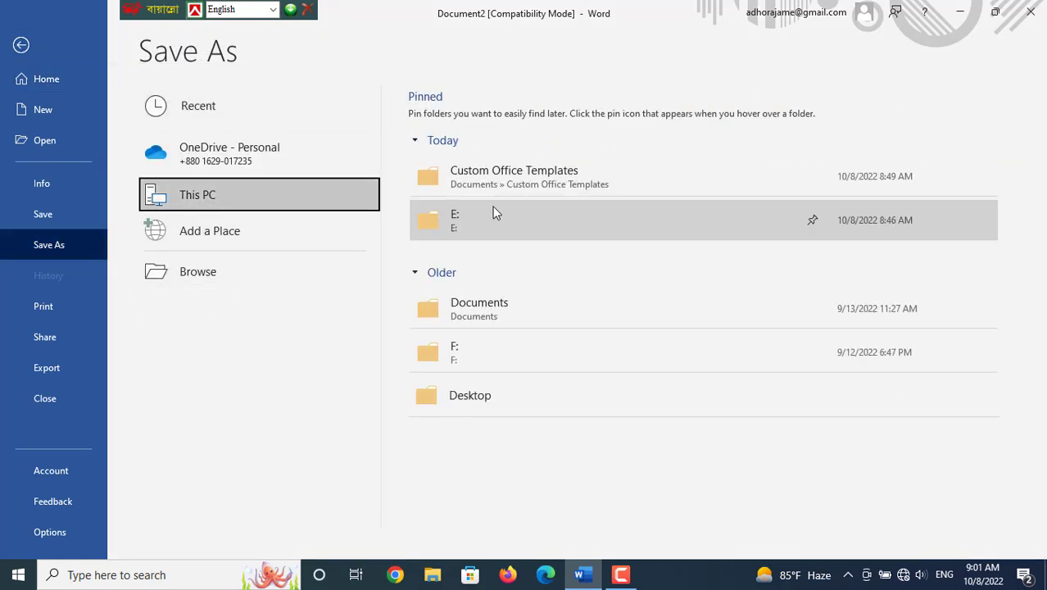
{"action": "left_click", "coordinate": [212, 283]}
{"action": "scroll", "coordinate": [121, 149], "scroll_direction": "down", "scroll_amount": 2}
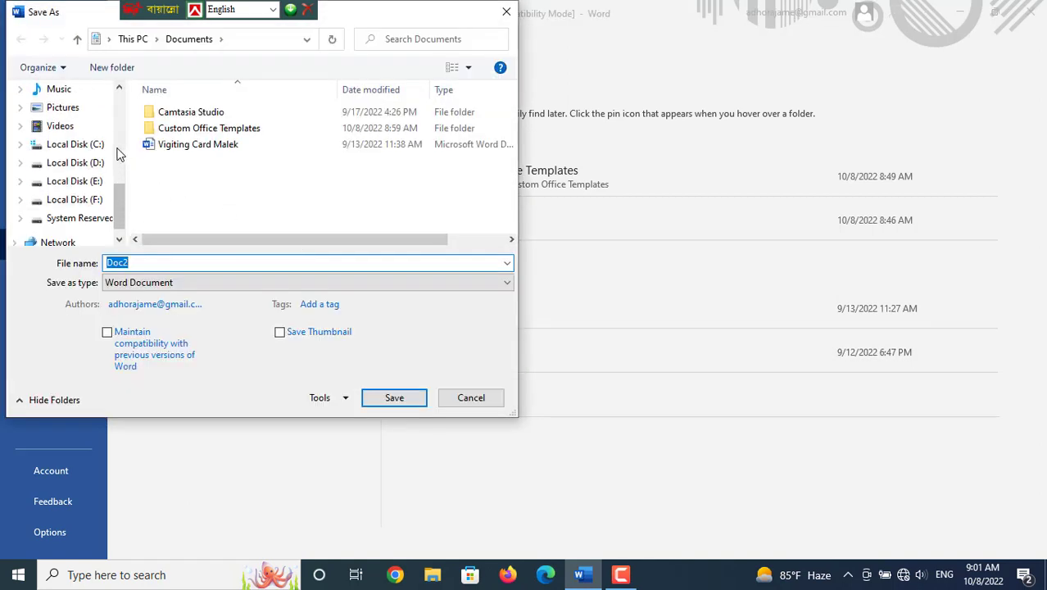
{"action": "left_click", "coordinate": [97, 199]}
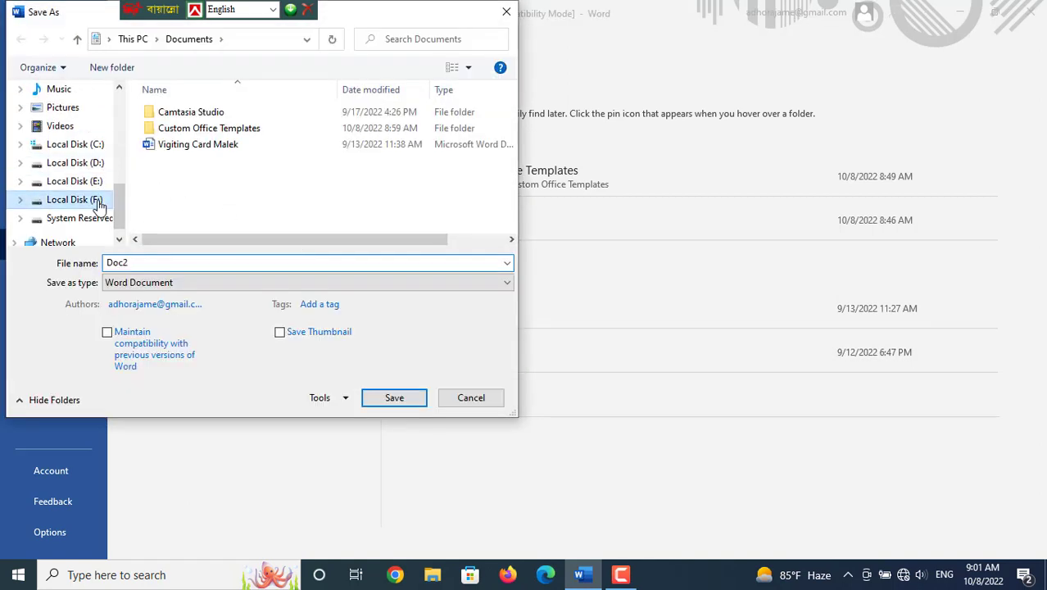
{"action": "double_click", "coordinate": [149, 263]}
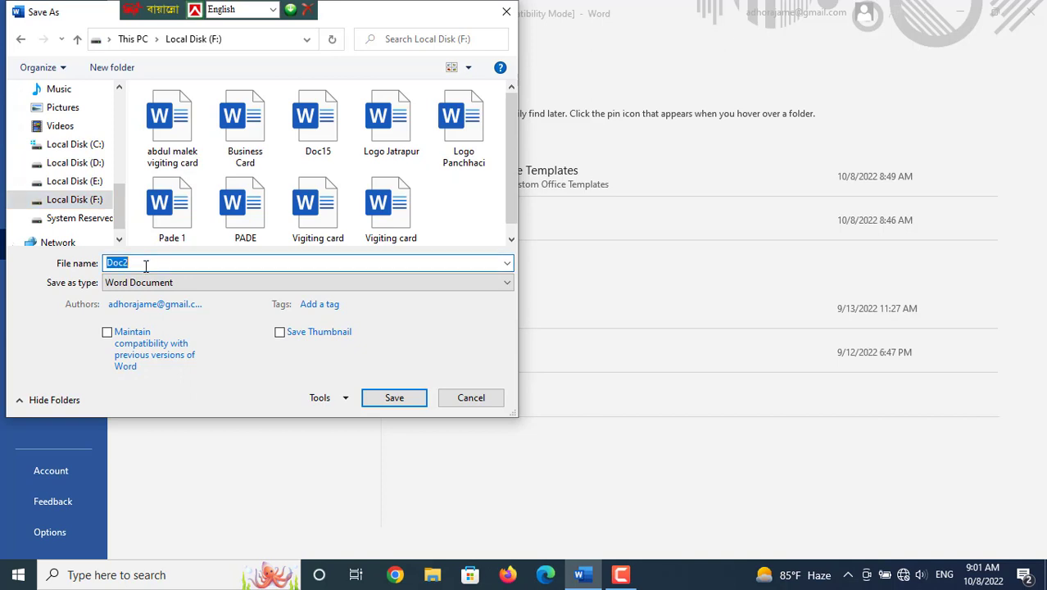
{"action": "key", "text": "BackSpace"}
{"action": "type", "text": "wordart"}
{"action": "left_click", "coordinate": [144, 287]}
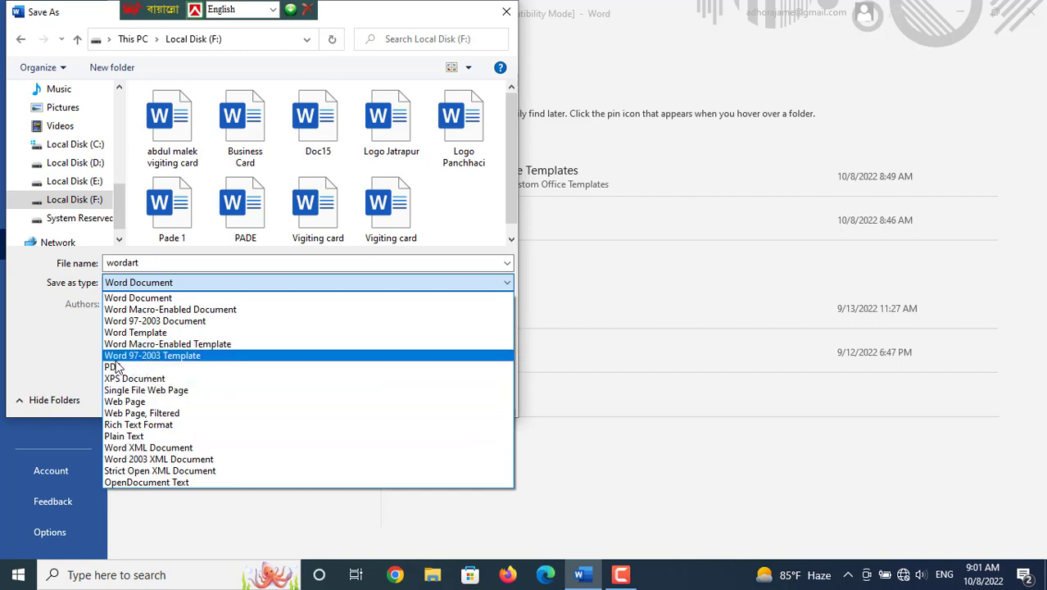
{"action": "left_click", "coordinate": [186, 358]}
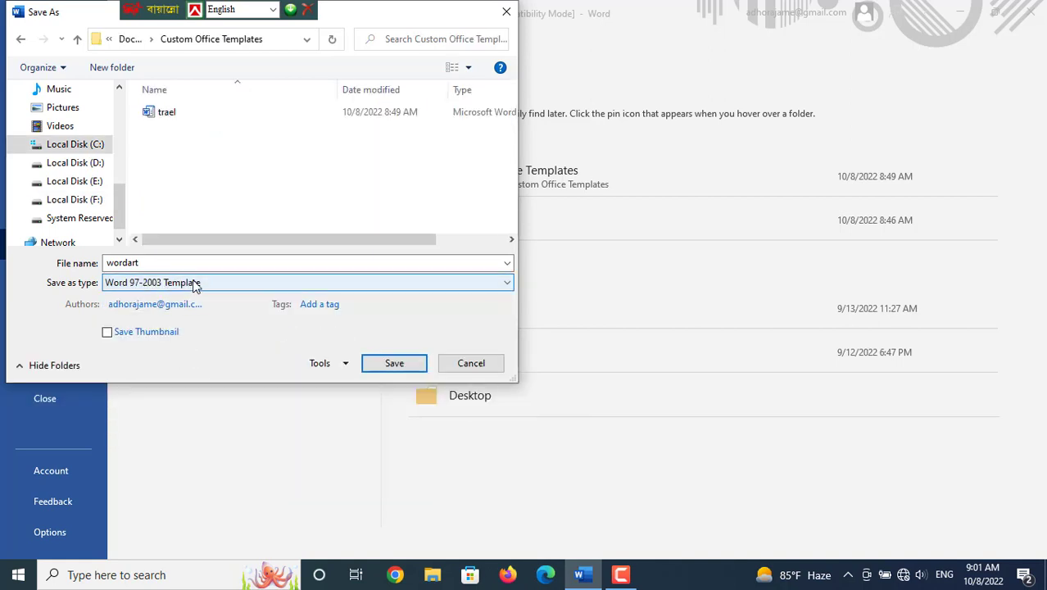
{"action": "left_click", "coordinate": [393, 365]}
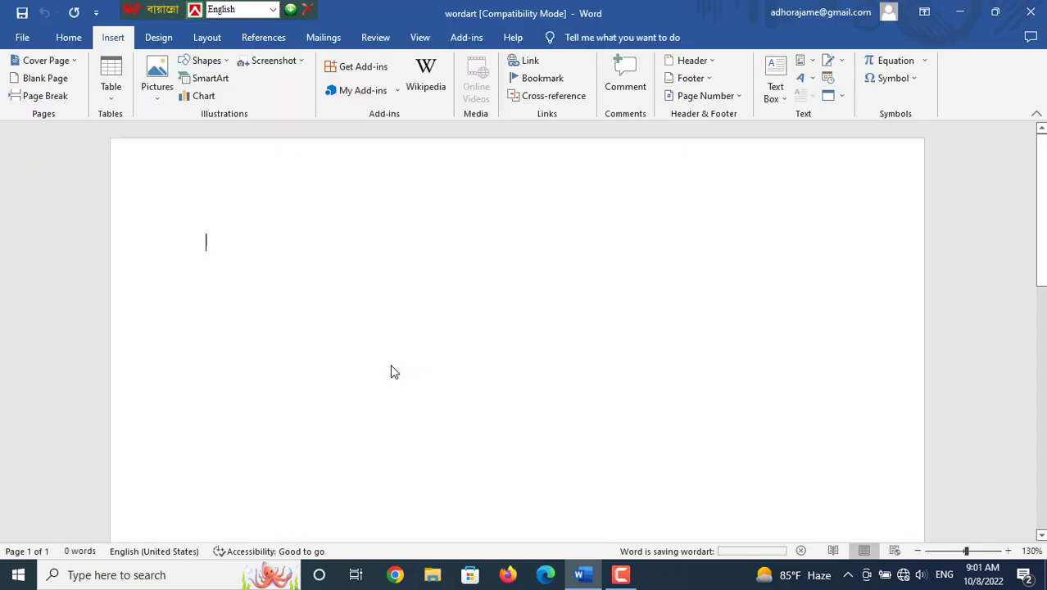
Show the classic WordArt style gallery from the Insert tab's Text group
{"action": "left_click", "coordinate": [811, 83]}
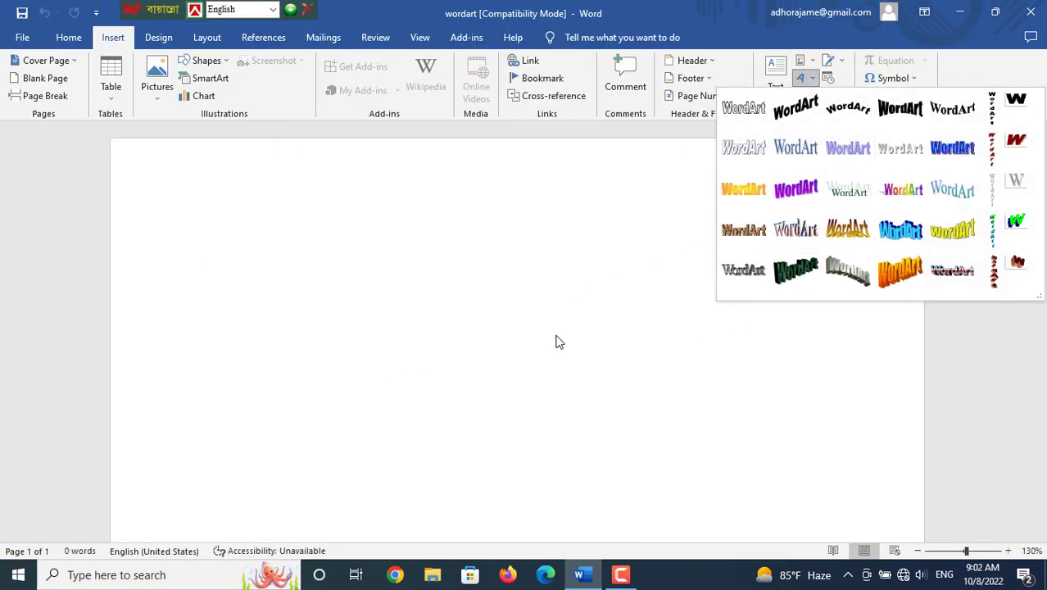
{"action": "left_click", "coordinate": [436, 306]}
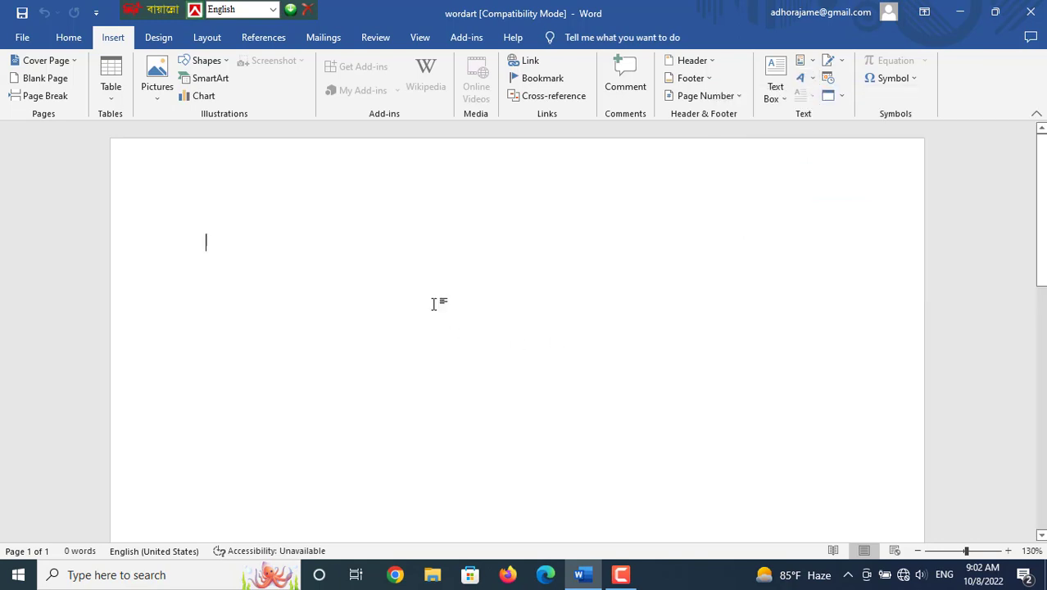
{"action": "left_click", "coordinate": [803, 78]}
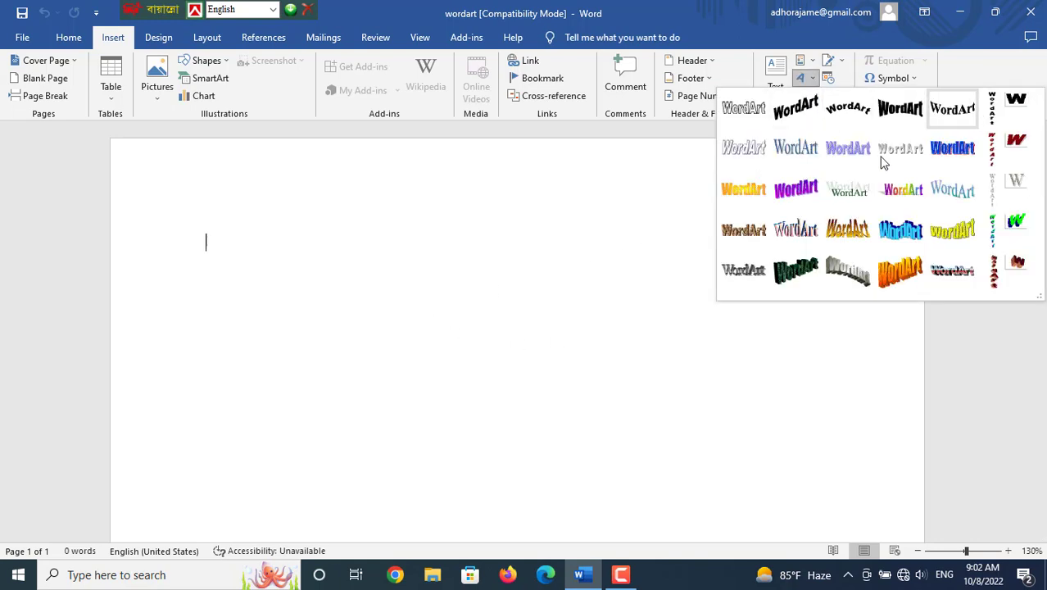
{"action": "left_click", "coordinate": [541, 296]}
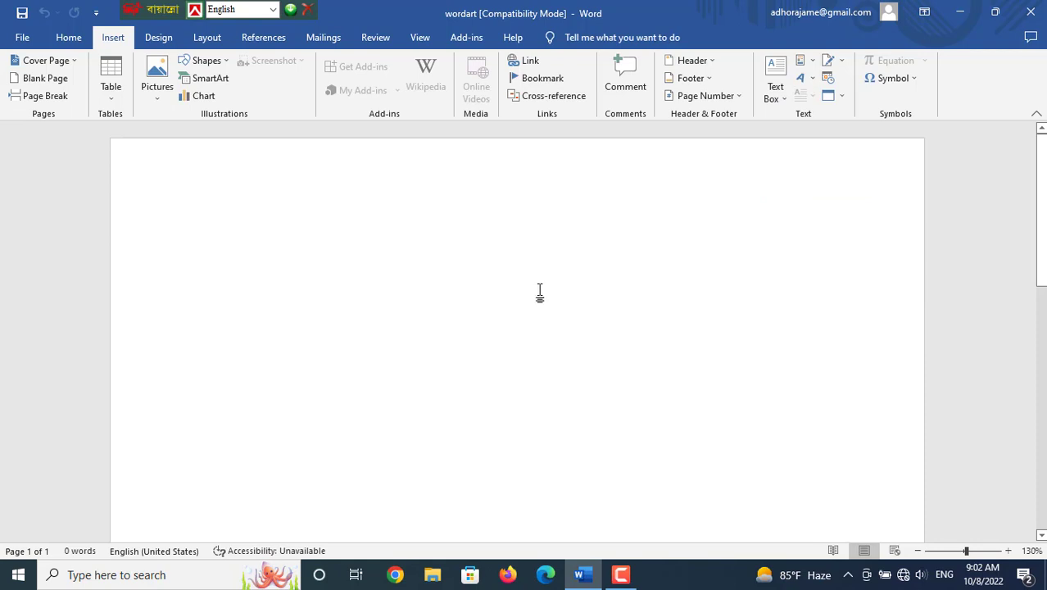
{"action": "left_click", "coordinate": [810, 82]}
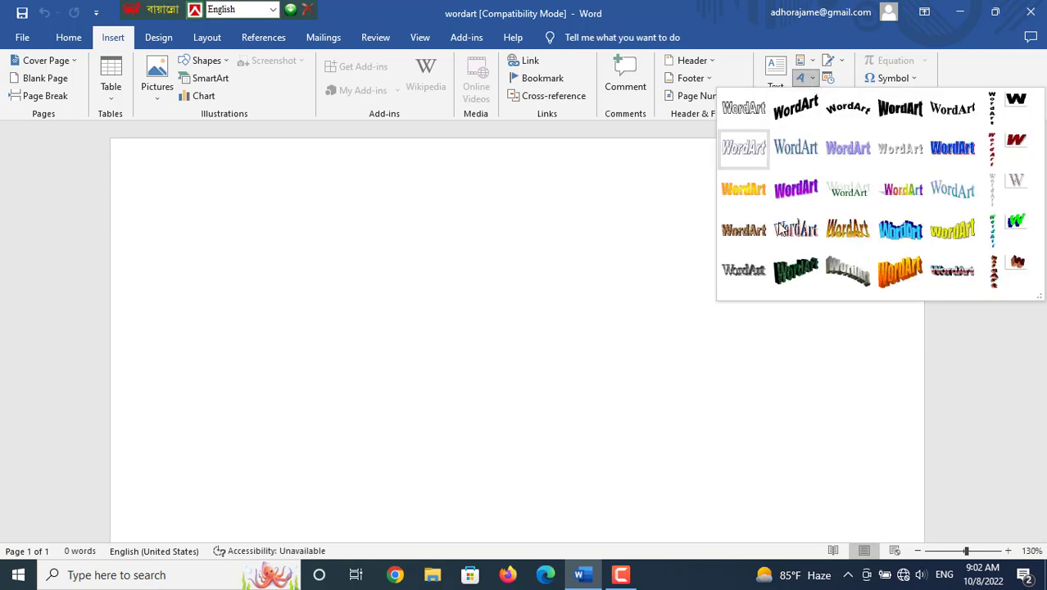
Start a classic WordArt in the chosen style and set its font to SutonnyMJ
{"action": "left_click", "coordinate": [742, 109]}
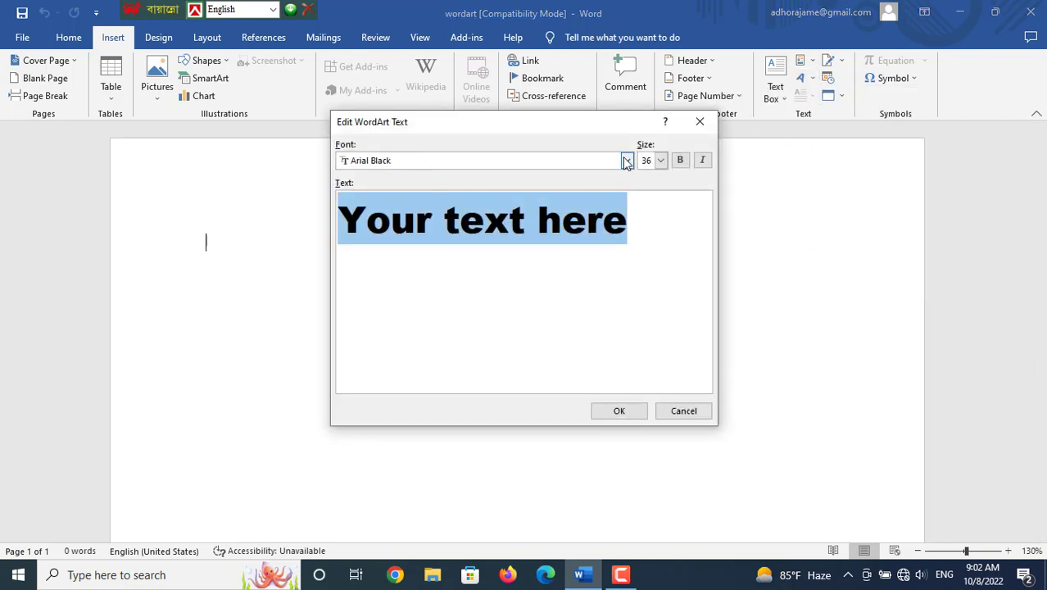
{"action": "left_click", "coordinate": [627, 160]}
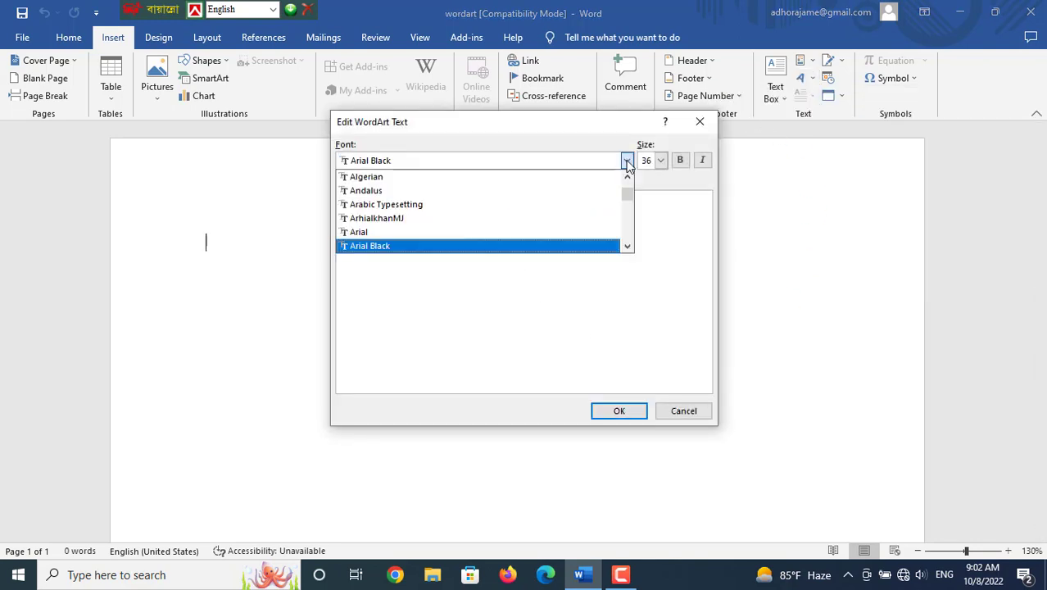
{"action": "scroll", "coordinate": [489, 197], "scroll_direction": "down", "scroll_amount": 1}
{"action": "scroll", "coordinate": [493, 202], "scroll_direction": "down", "scroll_amount": 1}
{"action": "scroll", "coordinate": [492, 201], "scroll_direction": "down", "scroll_amount": 2}
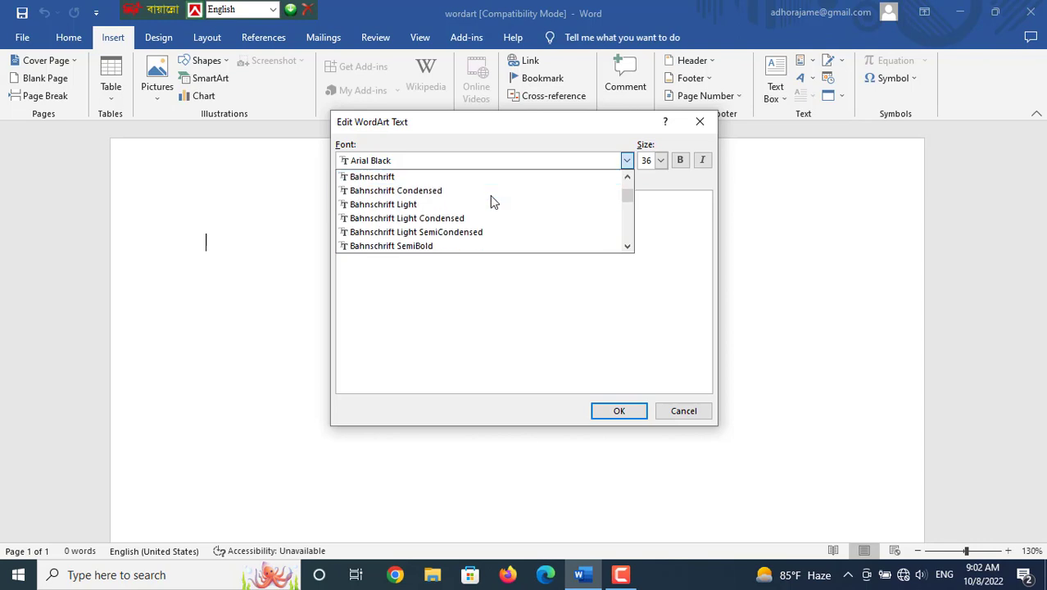
{"action": "scroll", "coordinate": [488, 204], "scroll_direction": "down", "scroll_amount": 2}
{"action": "scroll", "coordinate": [484, 209], "scroll_direction": "down", "scroll_amount": 3}
{"action": "scroll", "coordinate": [482, 211], "scroll_direction": "down", "scroll_amount": 5}
{"action": "scroll", "coordinate": [483, 211], "scroll_direction": "down", "scroll_amount": 3}
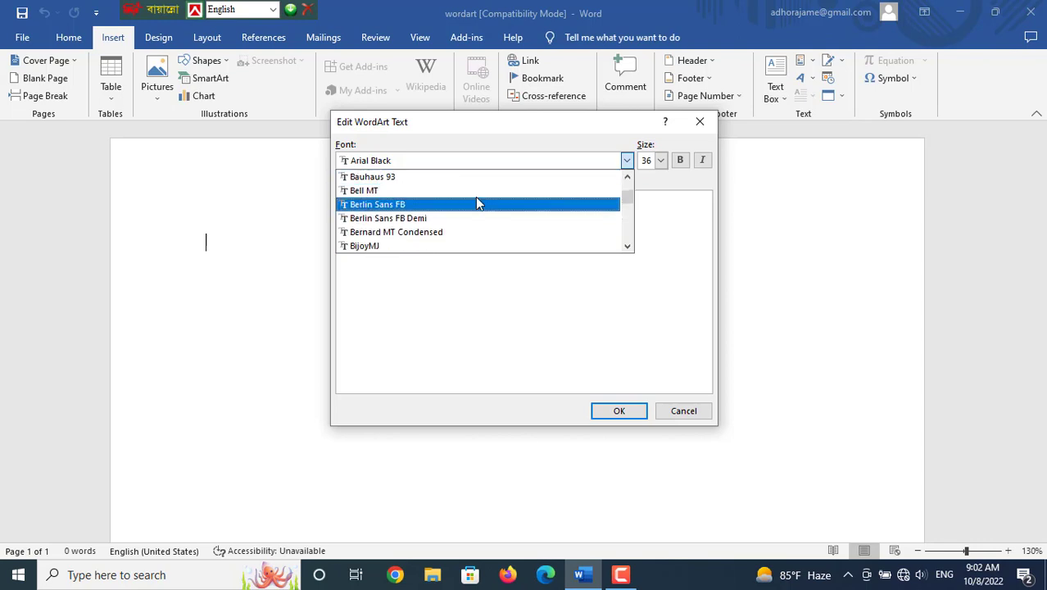
{"action": "scroll", "coordinate": [475, 197], "scroll_direction": "down", "scroll_amount": 2}
{"action": "scroll", "coordinate": [474, 196], "scroll_direction": "down", "scroll_amount": 2}
{"action": "scroll", "coordinate": [475, 194], "scroll_direction": "down", "scroll_amount": 1}
{"action": "scroll", "coordinate": [474, 194], "scroll_direction": "down", "scroll_amount": 2}
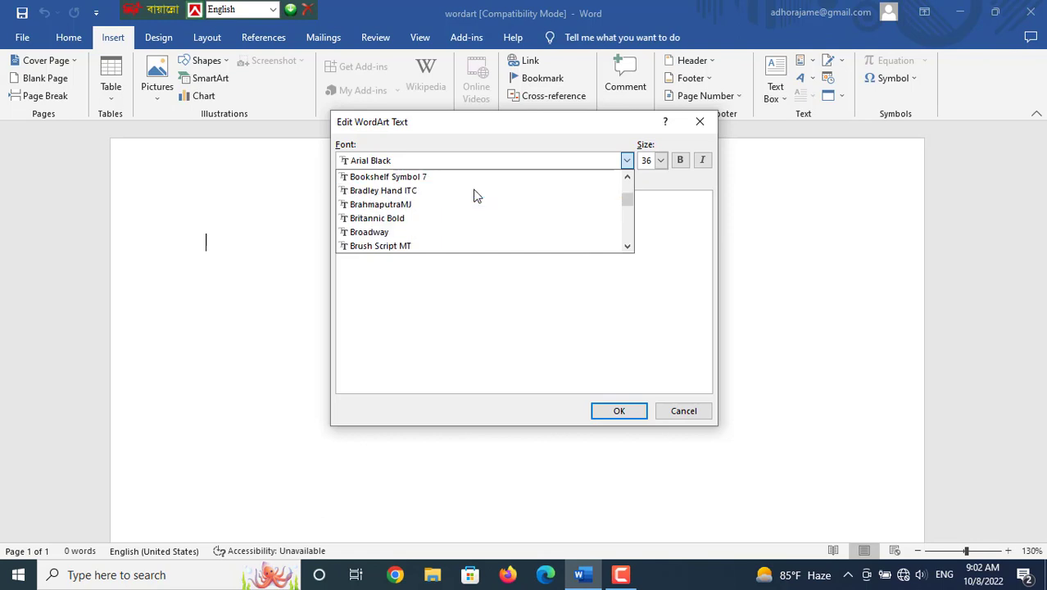
{"action": "scroll", "coordinate": [474, 194], "scroll_direction": "down", "scroll_amount": 3}
{"action": "scroll", "coordinate": [474, 194], "scroll_direction": "down", "scroll_amount": 3}
{"action": "scroll", "coordinate": [471, 190], "scroll_direction": "down", "scroll_amount": 2}
{"action": "scroll", "coordinate": [471, 190], "scroll_direction": "down", "scroll_amount": 2}
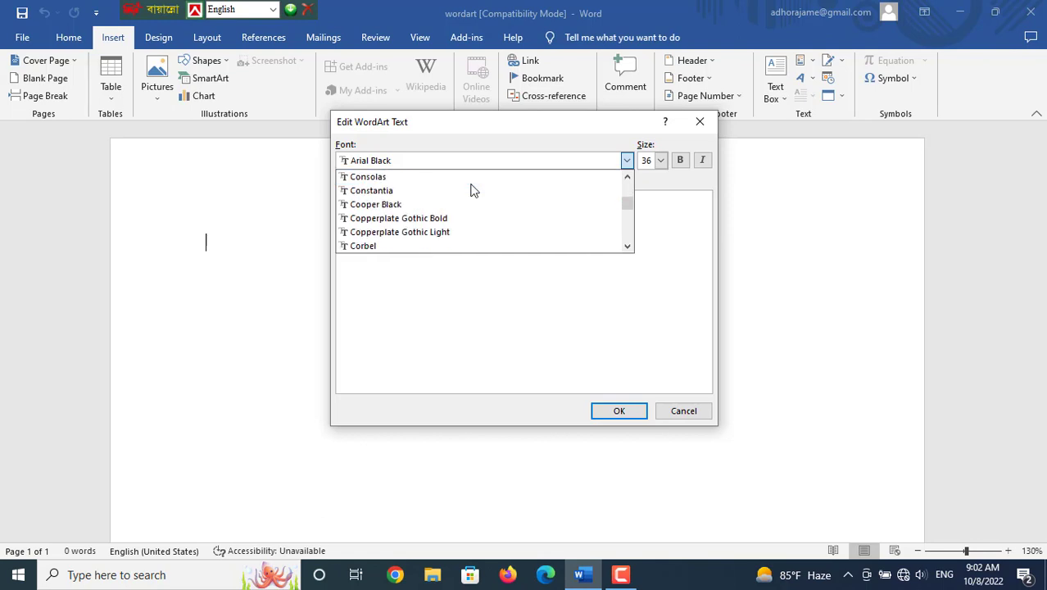
{"action": "scroll", "coordinate": [472, 189], "scroll_direction": "down", "scroll_amount": 5}
{"action": "scroll", "coordinate": [473, 188], "scroll_direction": "down", "scroll_amount": 3}
{"action": "scroll", "coordinate": [473, 188], "scroll_direction": "down", "scroll_amount": 1}
{"action": "scroll", "coordinate": [472, 188], "scroll_direction": "down", "scroll_amount": 4}
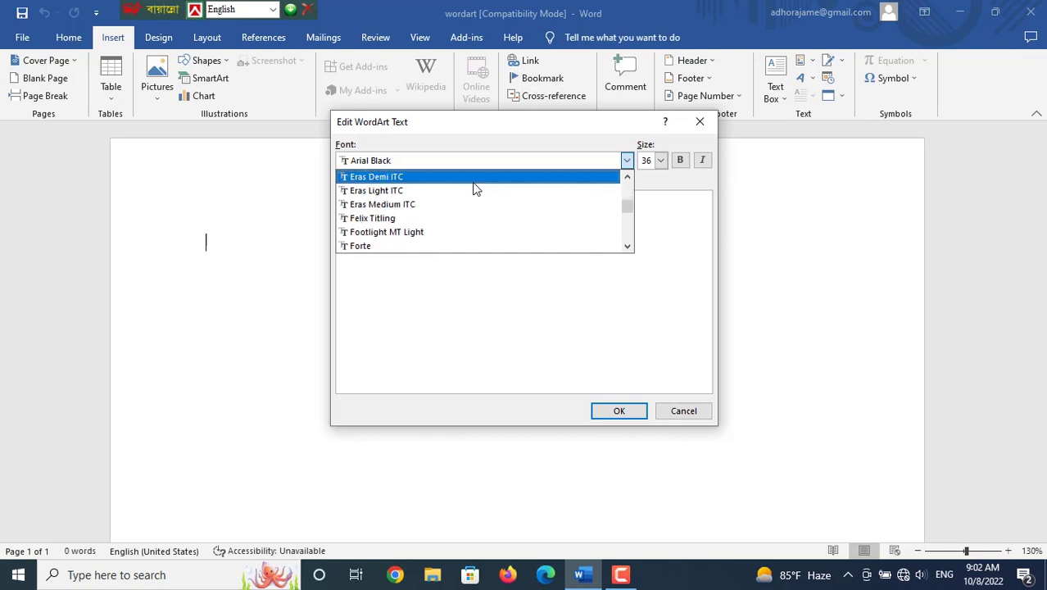
{"action": "scroll", "coordinate": [472, 188], "scroll_direction": "down", "scroll_amount": 4}
{"action": "scroll", "coordinate": [474, 188], "scroll_direction": "down", "scroll_amount": 2}
{"action": "scroll", "coordinate": [474, 188], "scroll_direction": "down", "scroll_amount": 5}
{"action": "scroll", "coordinate": [474, 189], "scroll_direction": "down", "scroll_amount": 2}
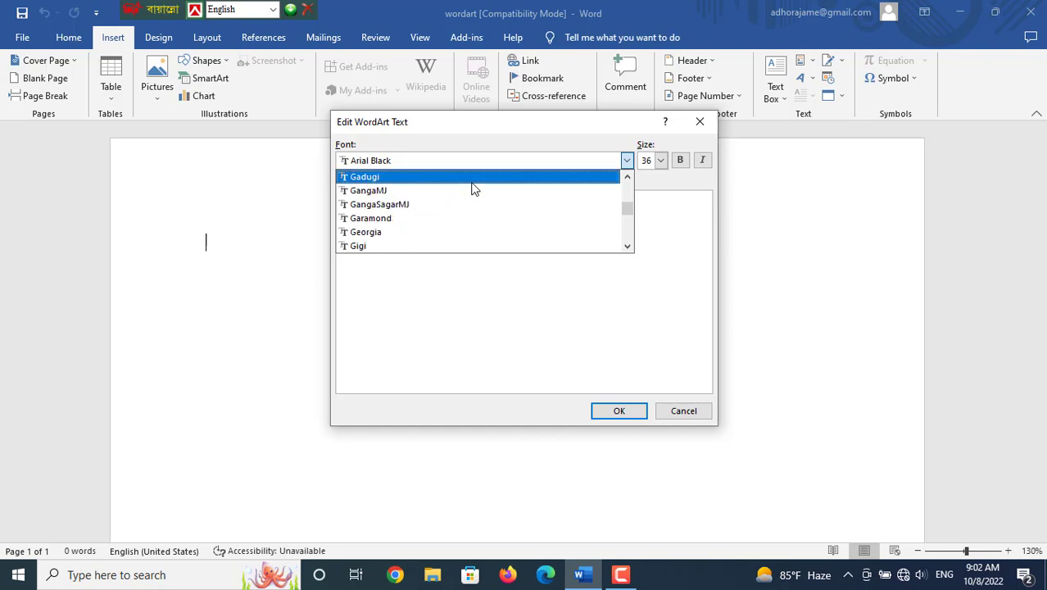
{"action": "scroll", "coordinate": [473, 189], "scroll_direction": "down", "scroll_amount": 2}
{"action": "scroll", "coordinate": [472, 190], "scroll_direction": "down", "scroll_amount": 3}
{"action": "scroll", "coordinate": [471, 191], "scroll_direction": "down", "scroll_amount": 2}
{"action": "scroll", "coordinate": [471, 191], "scroll_direction": "down", "scroll_amount": 3}
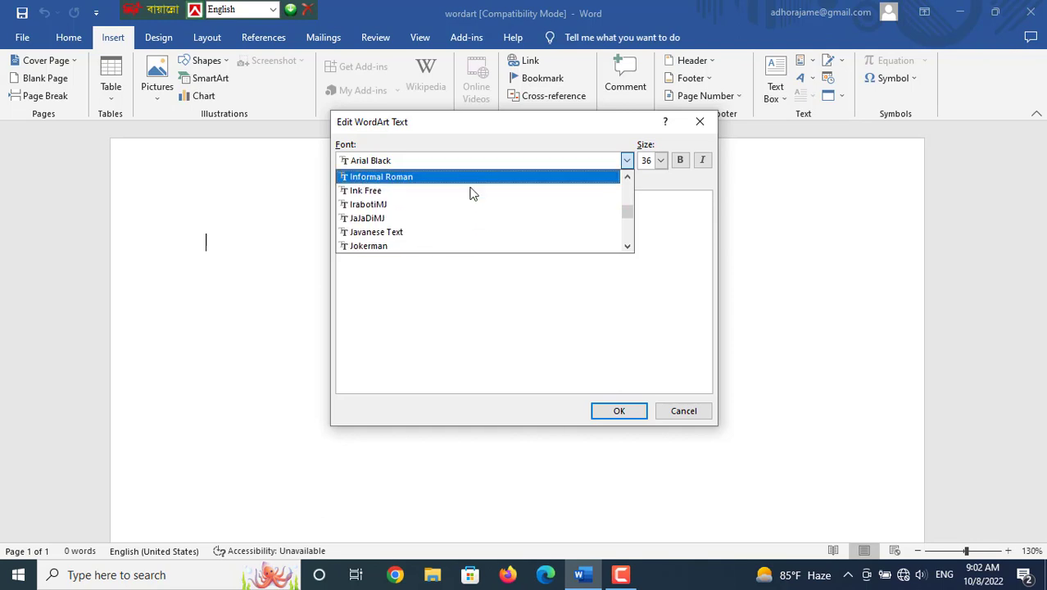
{"action": "scroll", "coordinate": [492, 213], "scroll_direction": "down", "scroll_amount": 15}
{"action": "left_click", "coordinate": [497, 234]}
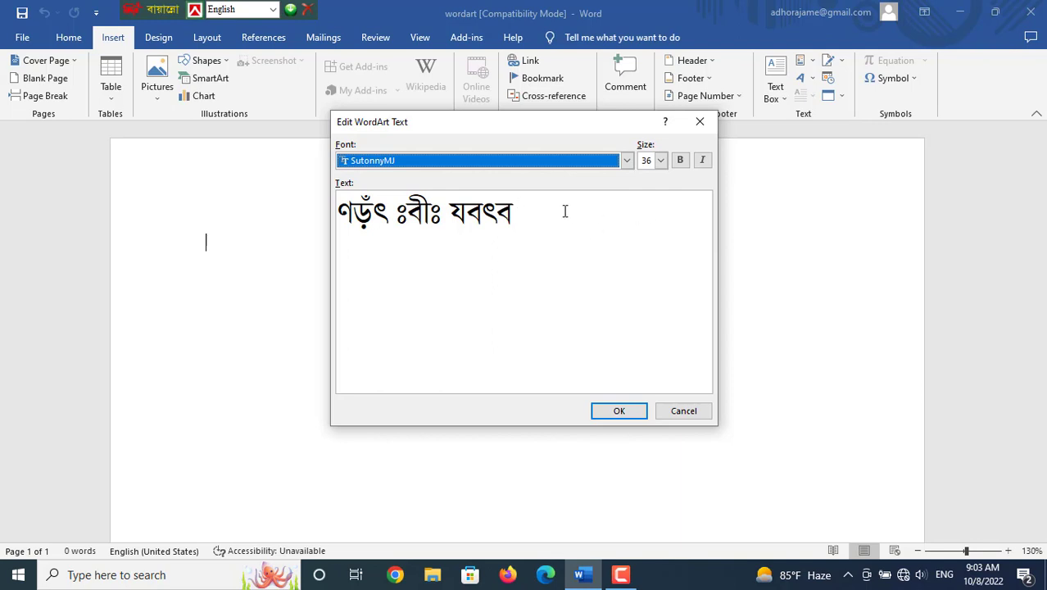
Replace the placeholder with 'কন্টেন্ট ক্রিয়েটর' typed in Bijoy Classic and confirm
{"action": "left_click_drag", "start_coordinate": [548, 216], "coordinate": [301, 216]}
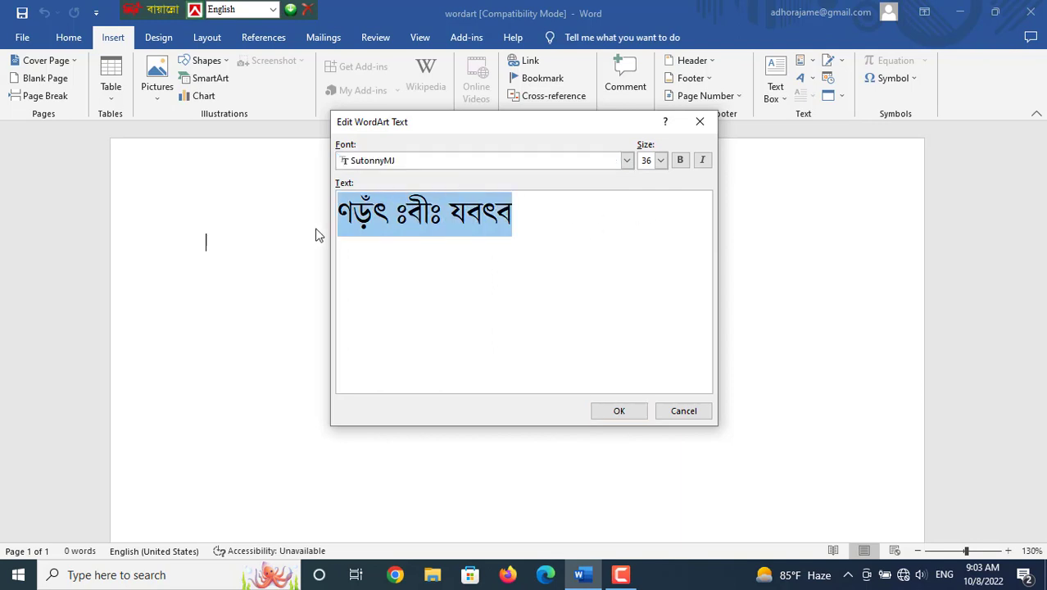
{"action": "key", "text": "BackSpace"}
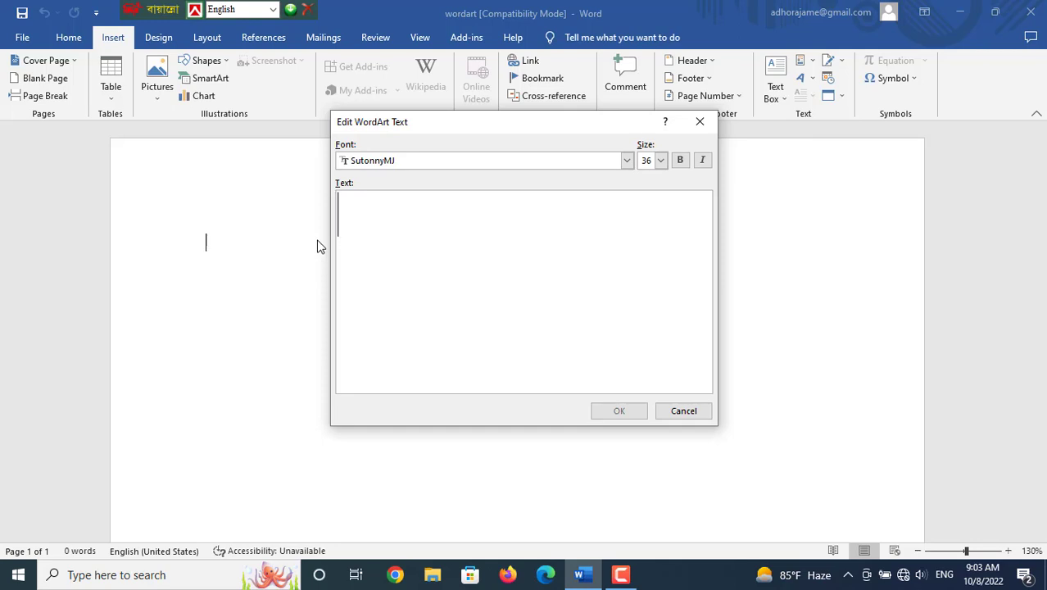
{"action": "type", "text": "j"}
{"action": "type", "text": "c"}
{"action": "key", "text": "BackSpace"}
{"action": "key", "text": "BackSpace"}
{"action": "left_click", "coordinate": [236, 9]}
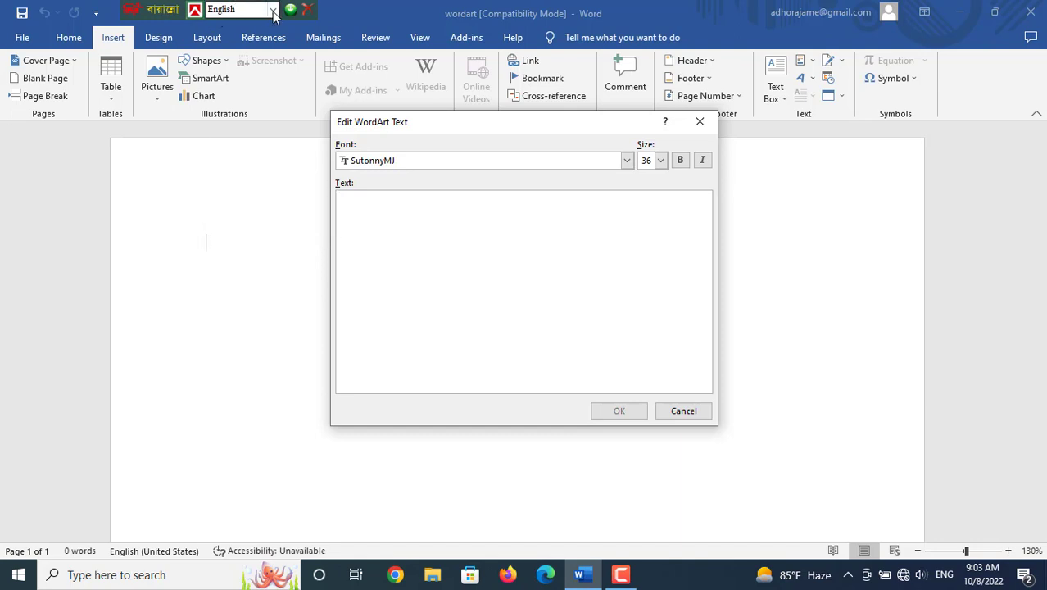
{"action": "left_click", "coordinate": [273, 9]}
{"action": "left_click", "coordinate": [251, 39]}
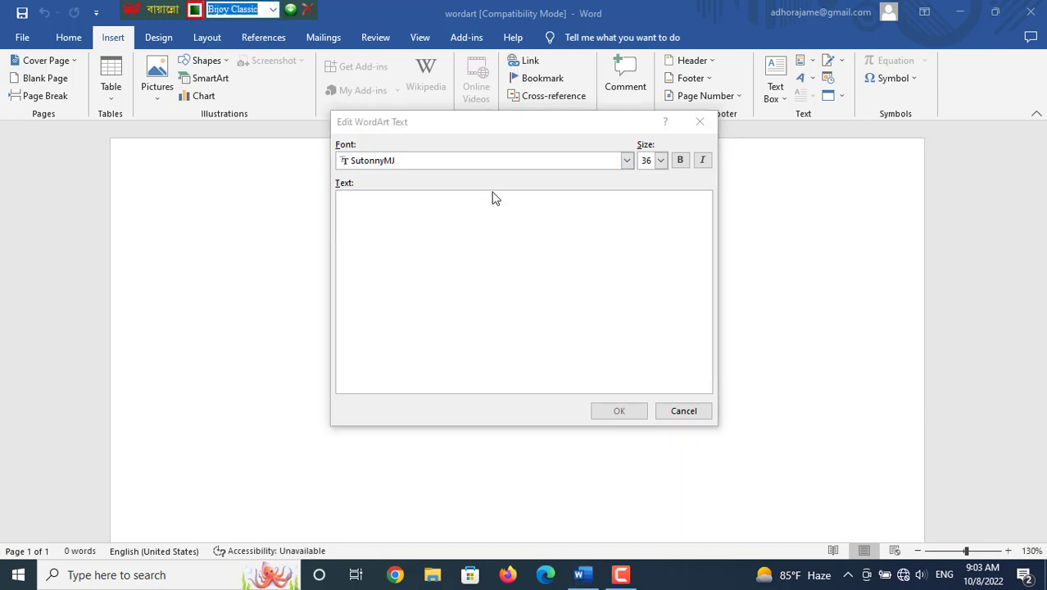
{"action": "left_click", "coordinate": [469, 212]}
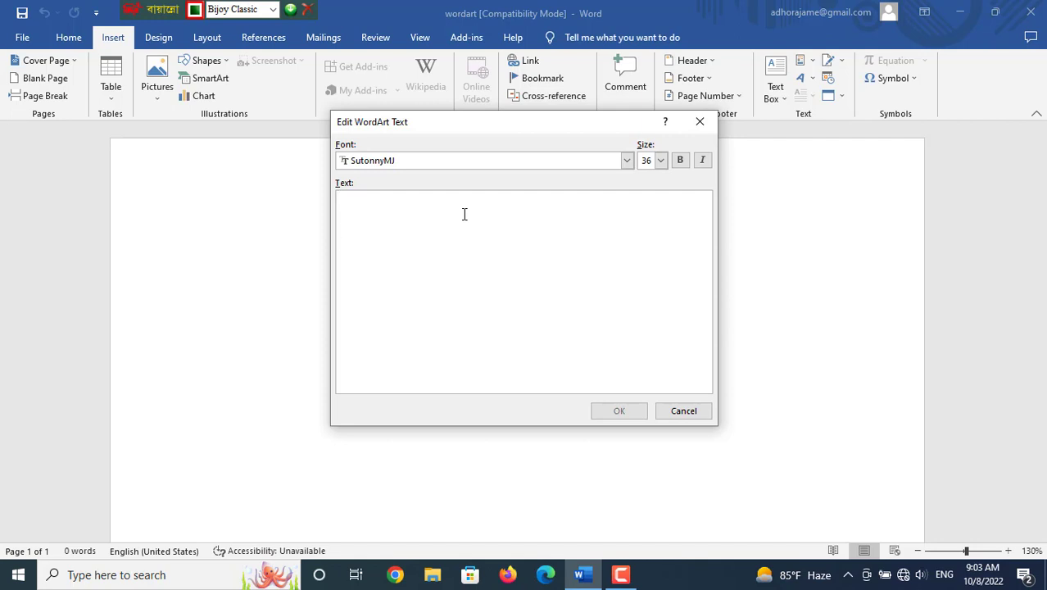
{"action": "type", "text": "কন্টেন্ট ক্রিয়েটর"}
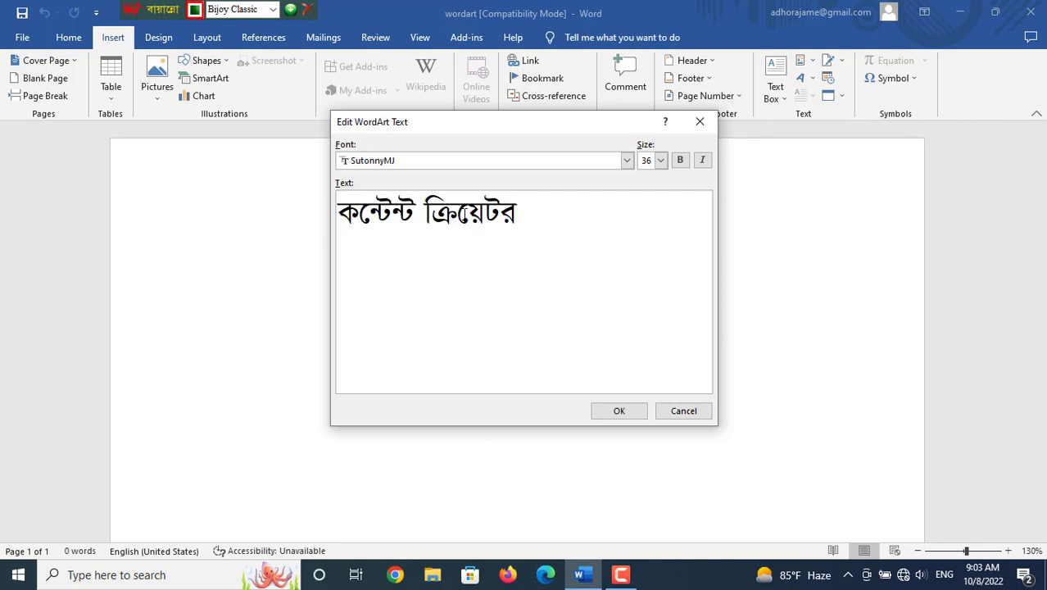
{"action": "left_click", "coordinate": [624, 410]}
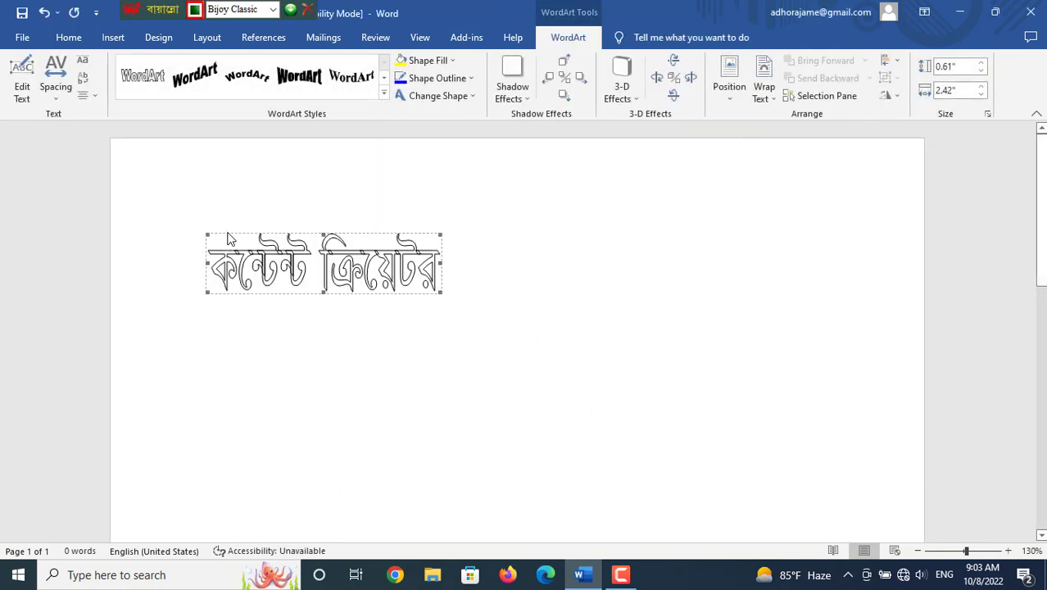
Position the WordArt at top centre of the page, nudged slightly lower
{"action": "left_click", "coordinate": [732, 75]}
{"action": "left_click", "coordinate": [777, 205]}
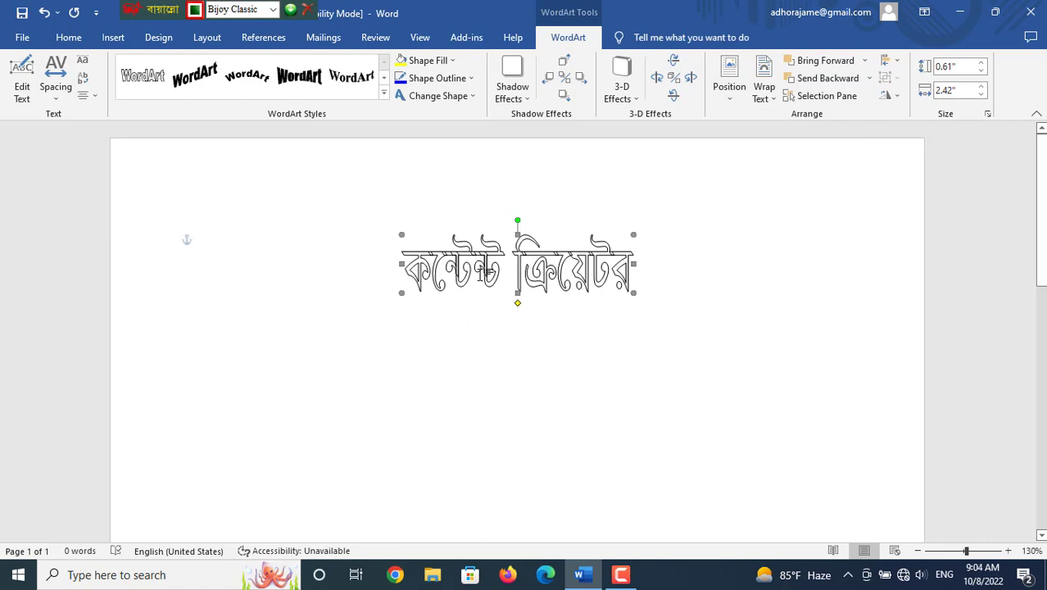
{"action": "mouse_move", "coordinate": [484, 252]}
{"action": "left_mouse_down"}
{"action": "mouse_move", "coordinate": [478, 325]}
{"action": "mouse_move", "coordinate": [489, 257]}
{"action": "left_mouse_up"}
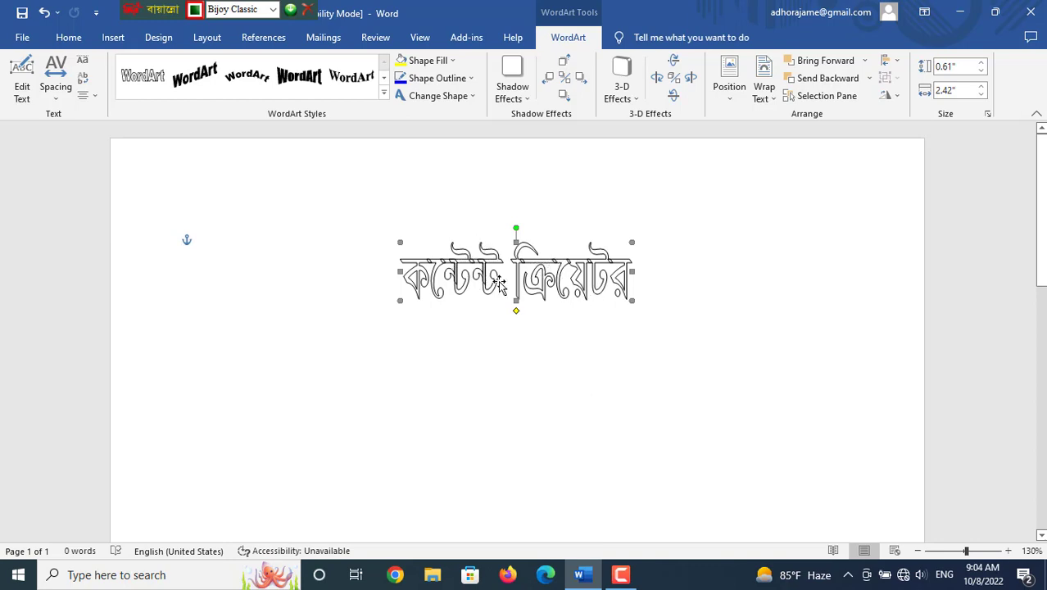
{"action": "left_click", "coordinate": [476, 98]}
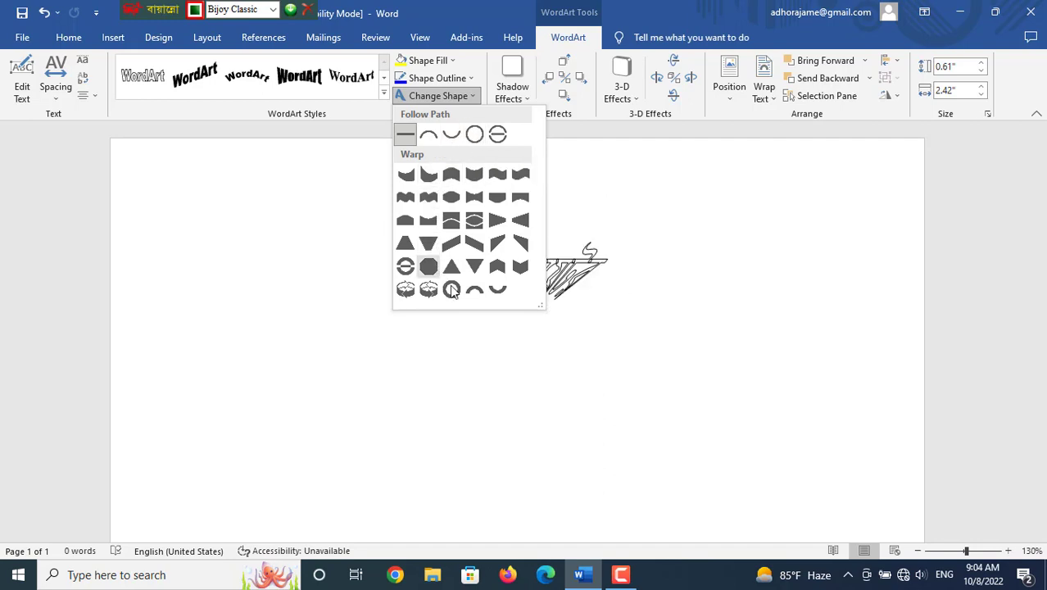
Apply the Arch Up shape, enlarge it to 2.32" by 3.69", and shift it left and down
{"action": "left_click", "coordinate": [428, 134]}
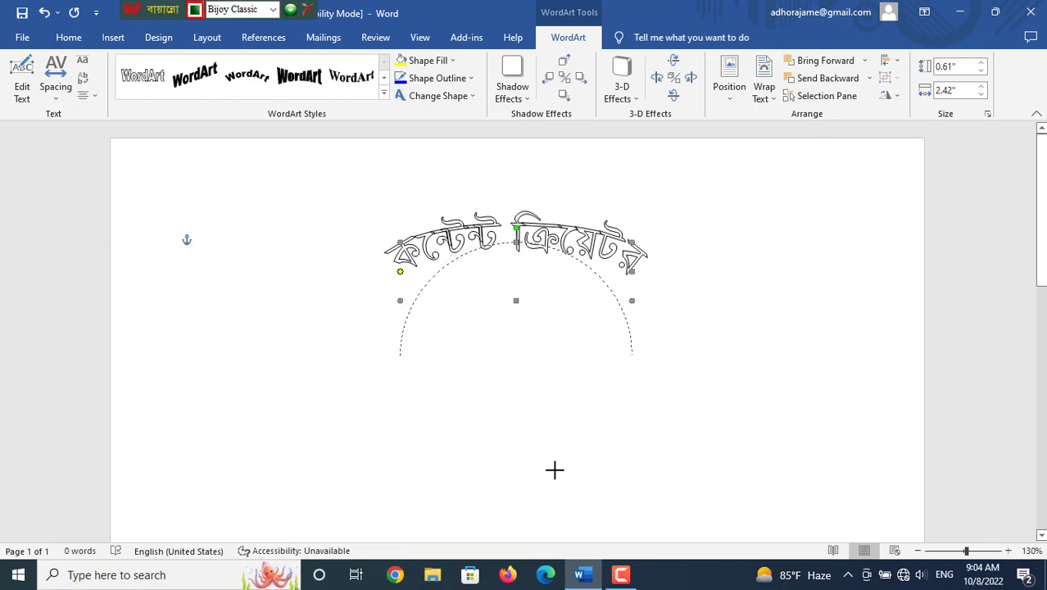
{"action": "left_click_drag", "start_coordinate": [555, 469], "coordinate": [563, 447]}
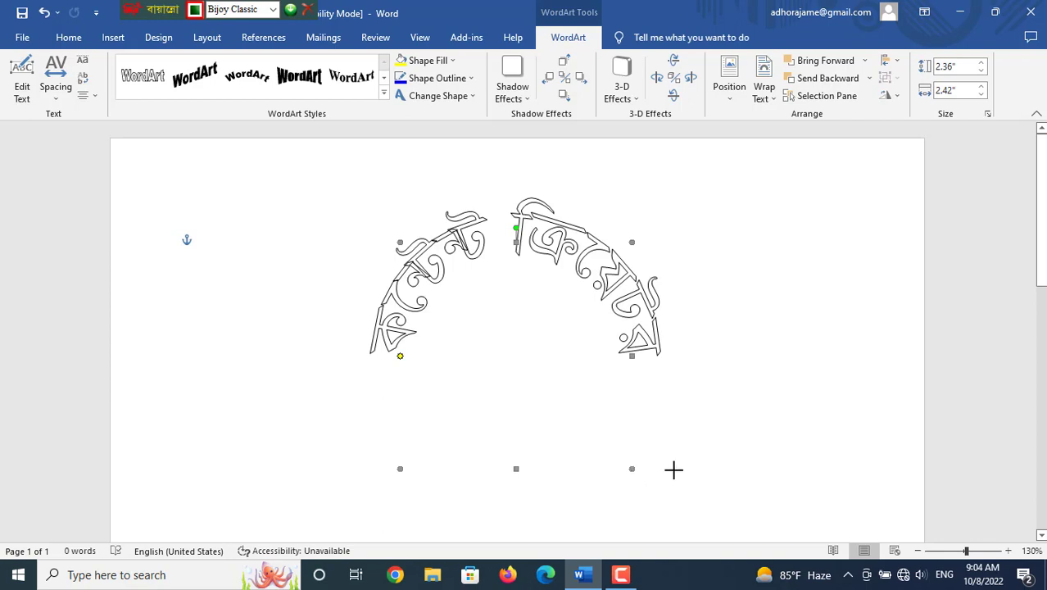
{"action": "left_click_drag", "start_coordinate": [673, 470], "coordinate": [755, 465]}
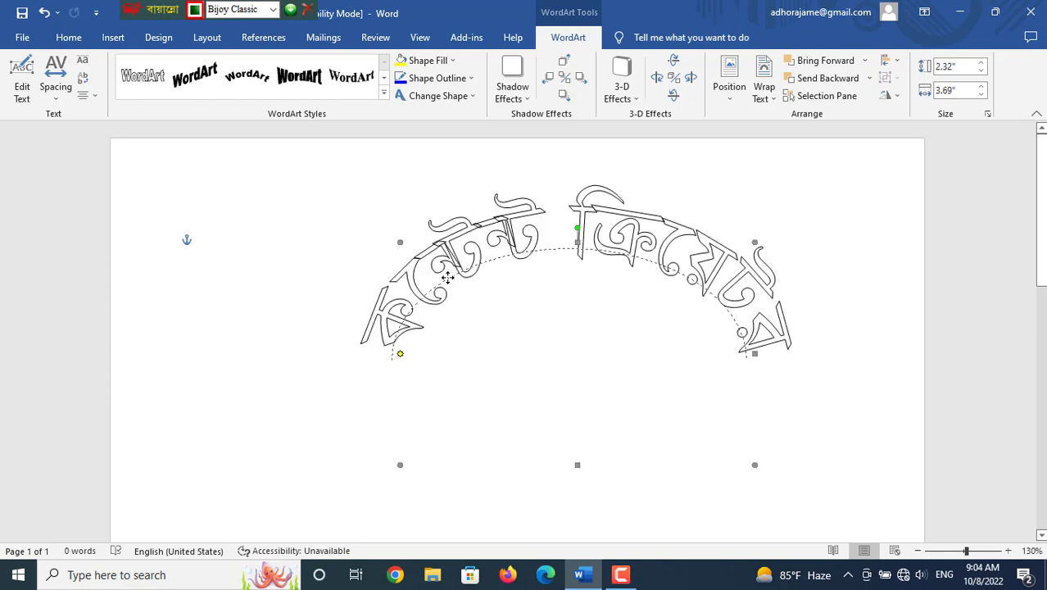
{"action": "left_click_drag", "start_coordinate": [506, 243], "coordinate": [422, 293]}
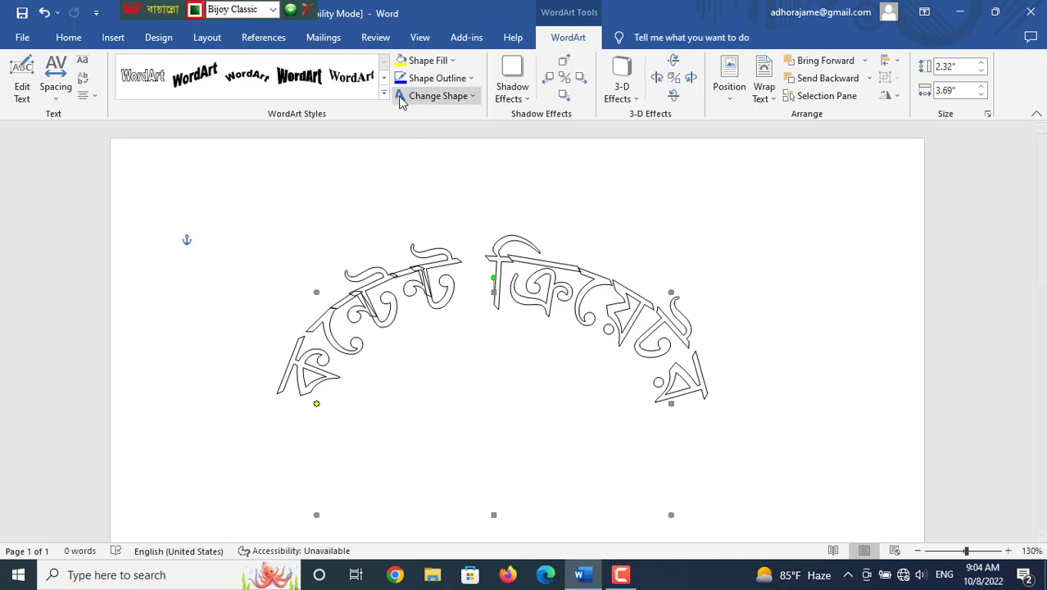
Set the WordArt's Shape Outline and Shape Fill both to Red
{"action": "left_click", "coordinate": [472, 79]}
{"action": "left_click", "coordinate": [414, 197]}
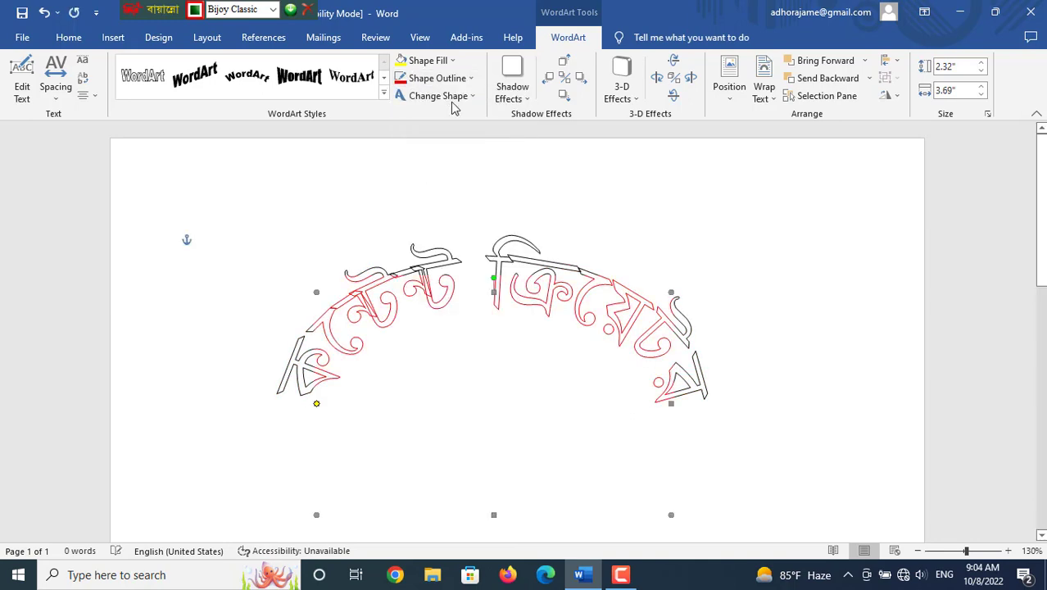
{"action": "left_click", "coordinate": [426, 61]}
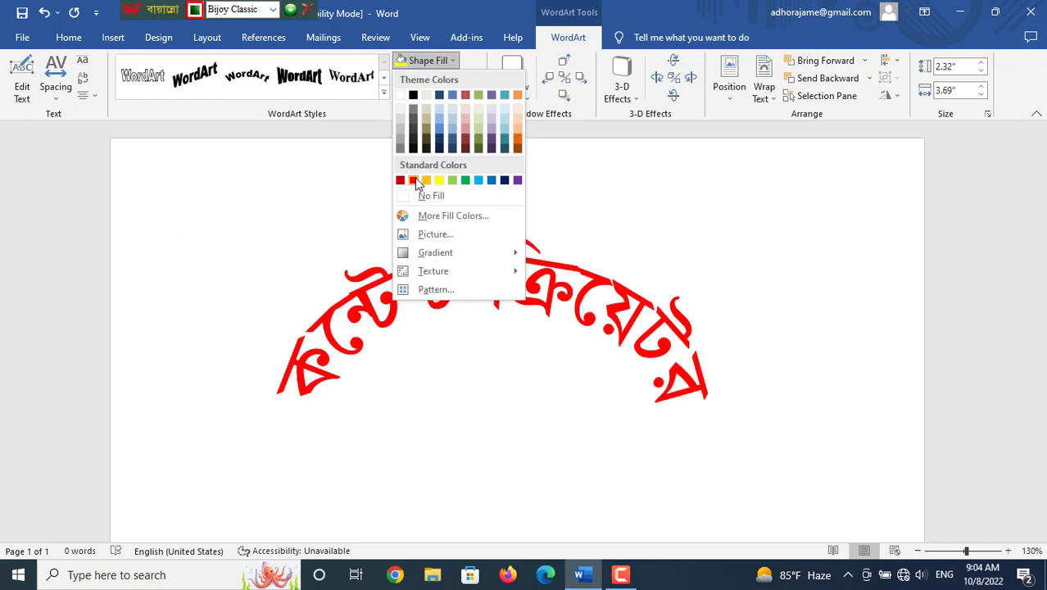
{"action": "left_click", "coordinate": [413, 180]}
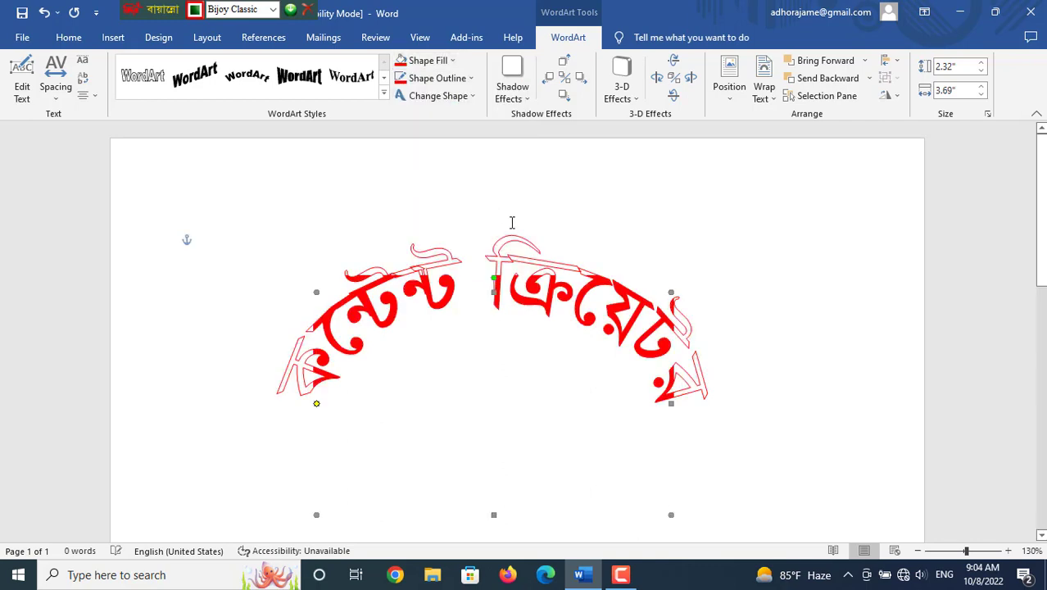
{"action": "left_click", "coordinate": [384, 91]}
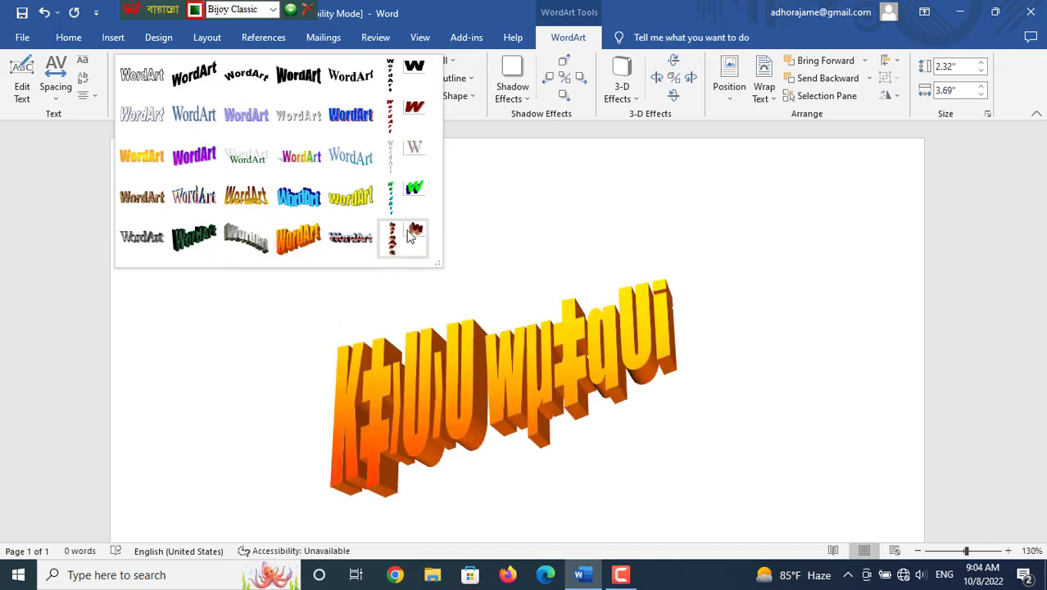
Apply the navy, cream and pink 3D style from the gallery's last row
{"action": "left_click", "coordinate": [196, 201]}
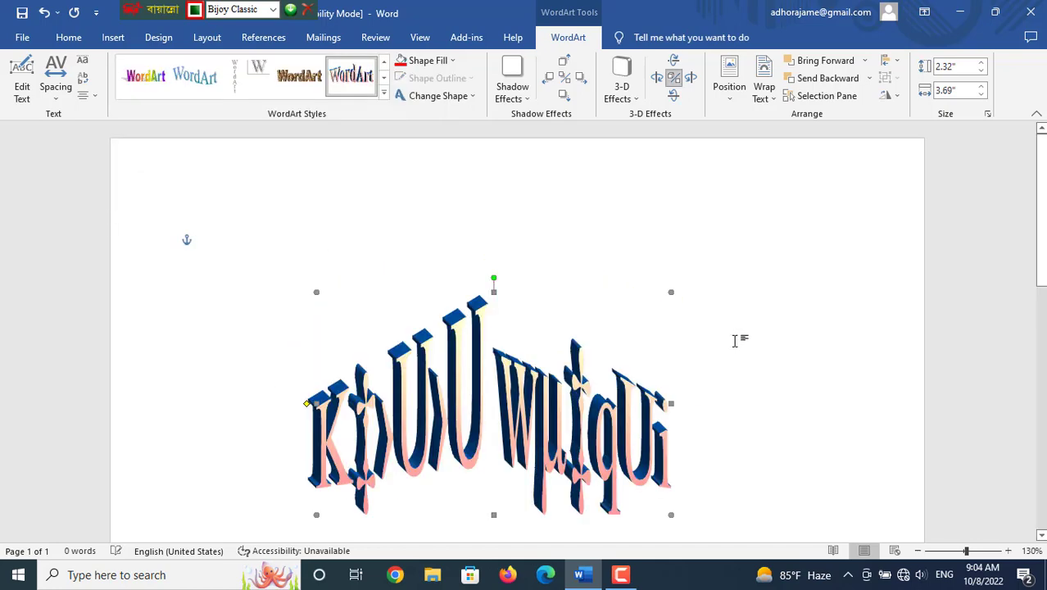
{"action": "scroll", "coordinate": [476, 423], "scroll_direction": "down", "scroll_amount": 3}
{"action": "scroll", "coordinate": [476, 423], "scroll_direction": "down", "scroll_amount": 4}
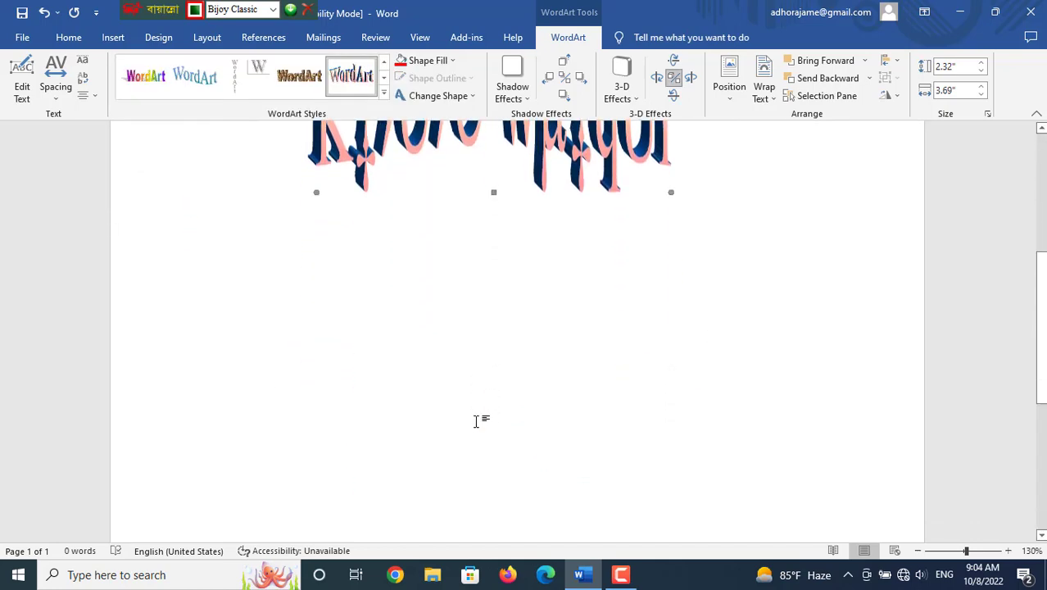
{"action": "scroll", "coordinate": [458, 410], "scroll_direction": "up", "scroll_amount": 6}
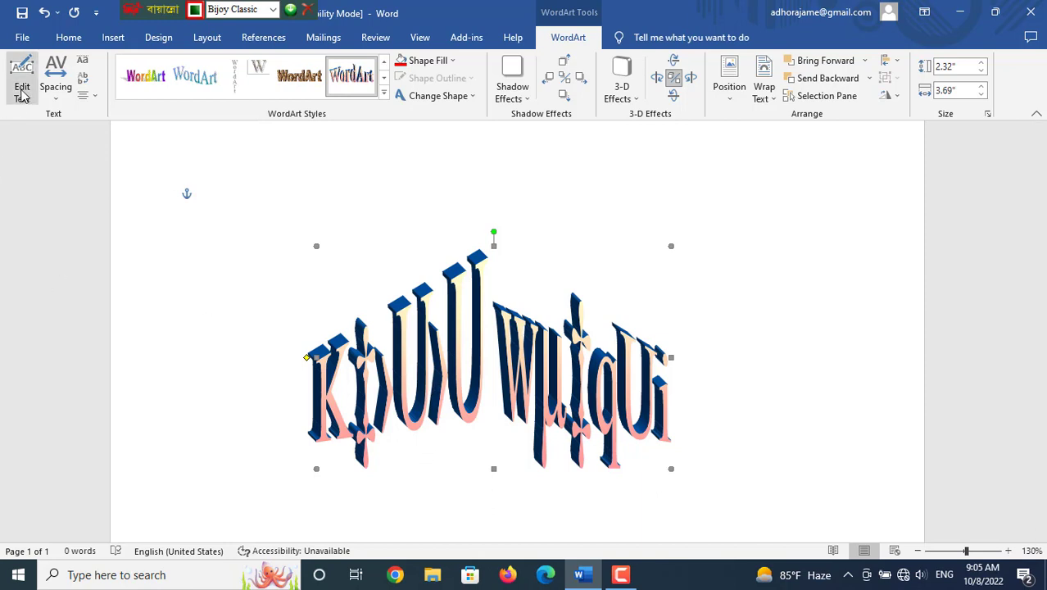
In Edit WordArt Text, switch the font back to SutonnyMJ and confirm
{"action": "left_click", "coordinate": [21, 82]}
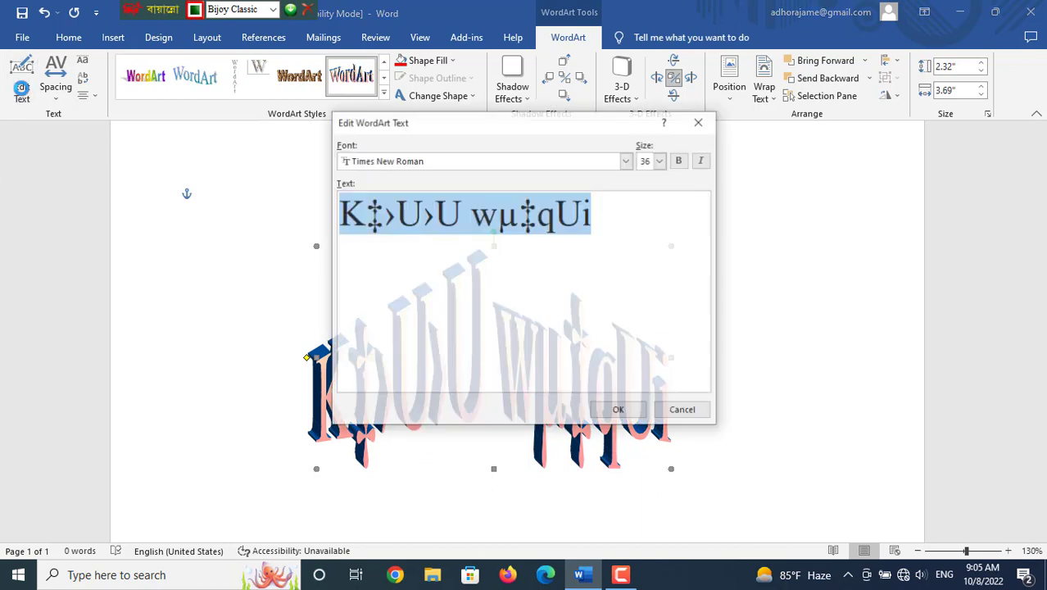
{"action": "left_click", "coordinate": [626, 161]}
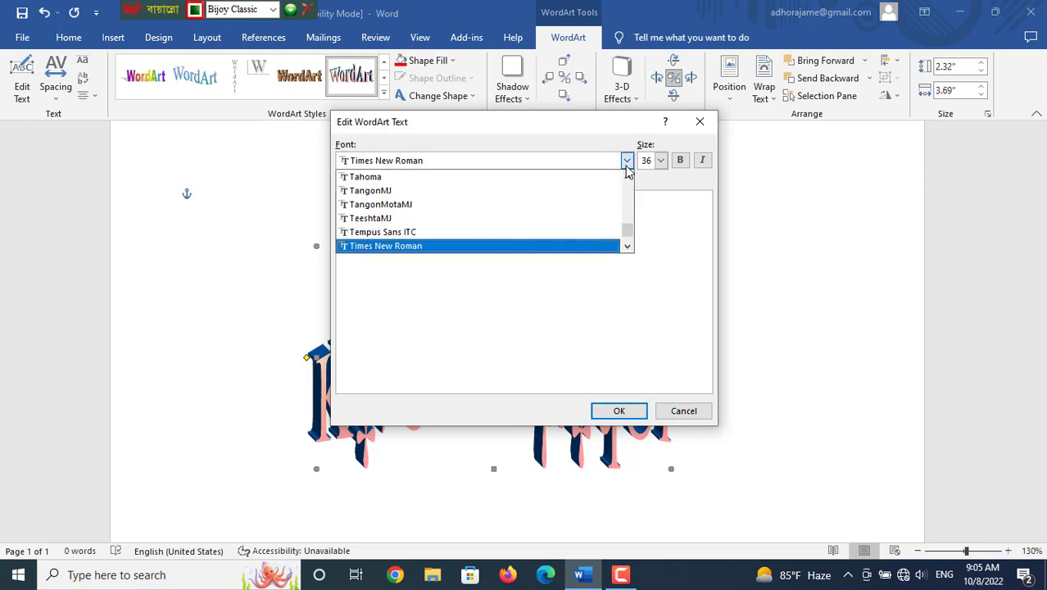
{"action": "scroll", "coordinate": [513, 207], "scroll_direction": "down", "scroll_amount": 2}
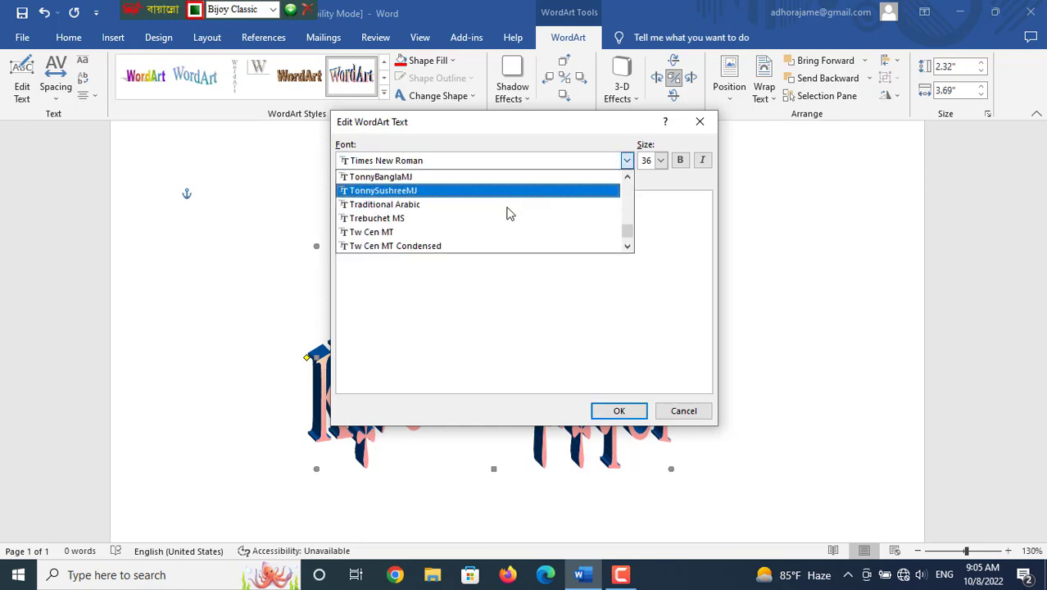
{"action": "scroll", "coordinate": [509, 208], "scroll_direction": "down", "scroll_amount": 2}
{"action": "scroll", "coordinate": [508, 197], "scroll_direction": "down", "scroll_amount": 1}
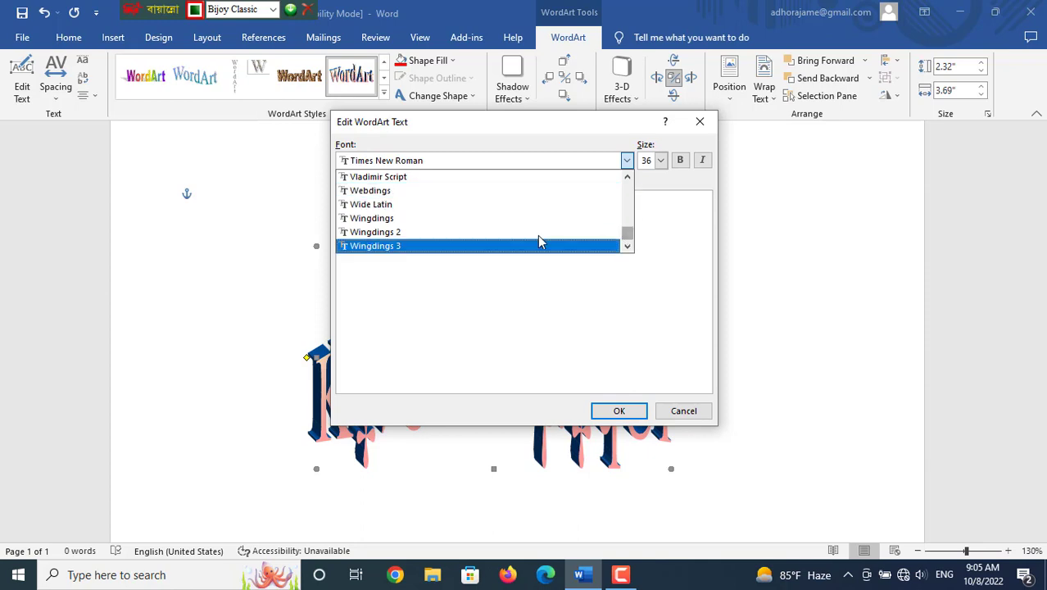
{"action": "scroll", "coordinate": [491, 215], "scroll_direction": "up", "scroll_amount": 1}
{"action": "scroll", "coordinate": [486, 211], "scroll_direction": "up", "scroll_amount": 1}
{"action": "scroll", "coordinate": [487, 213], "scroll_direction": "up", "scroll_amount": 2}
{"action": "scroll", "coordinate": [487, 213], "scroll_direction": "up", "scroll_amount": 5}
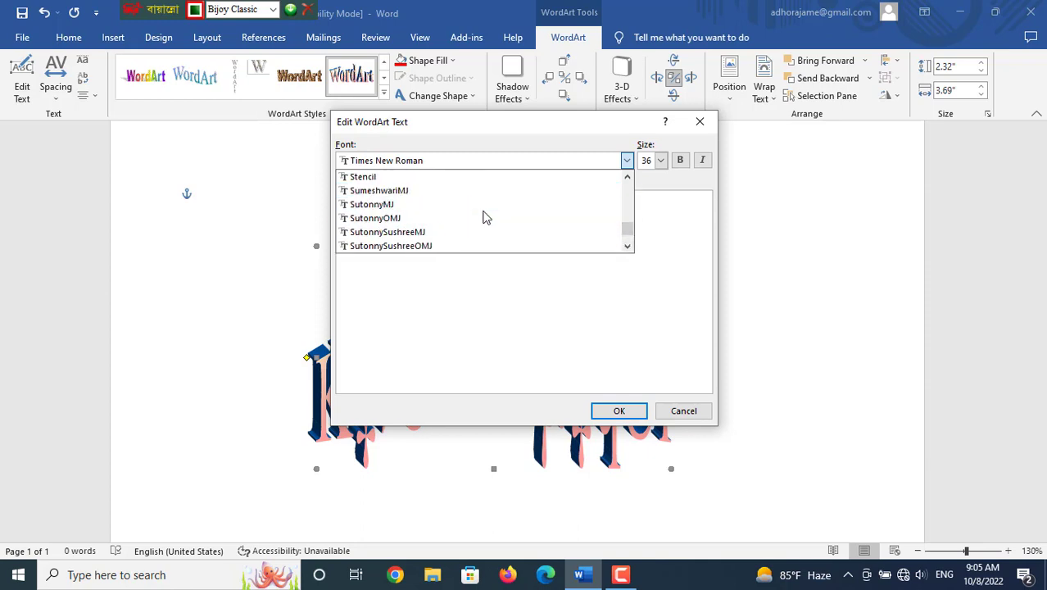
{"action": "scroll", "coordinate": [482, 214], "scroll_direction": "down", "scroll_amount": 1}
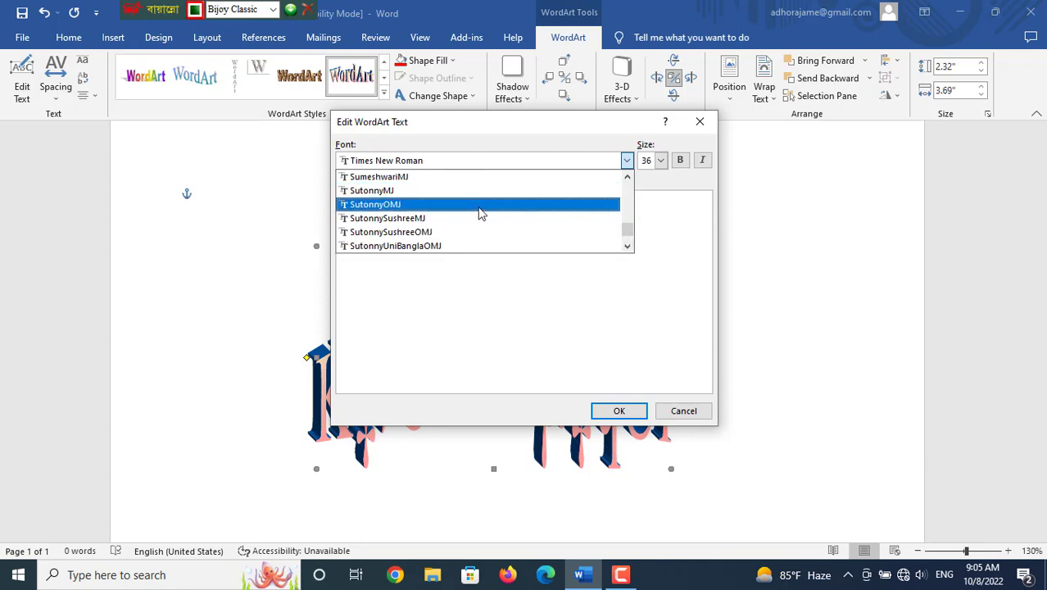
{"action": "left_click", "coordinate": [449, 191]}
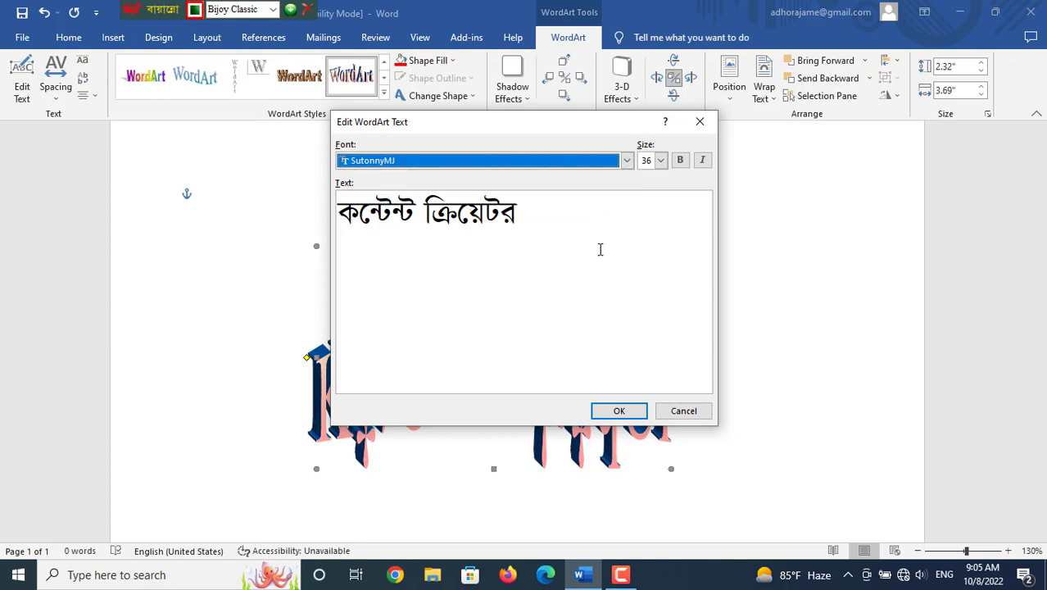
{"action": "left_click", "coordinate": [616, 409]}
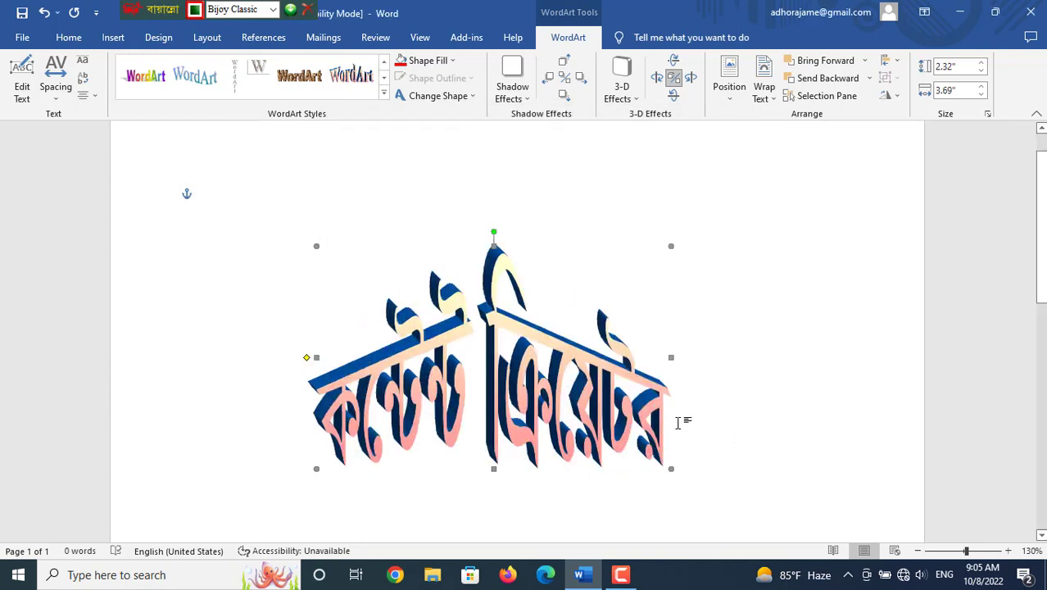
{"action": "scroll", "coordinate": [748, 397], "scroll_direction": "down", "scroll_amount": 3}
{"action": "scroll", "coordinate": [692, 393], "scroll_direction": "up", "scroll_amount": 2}
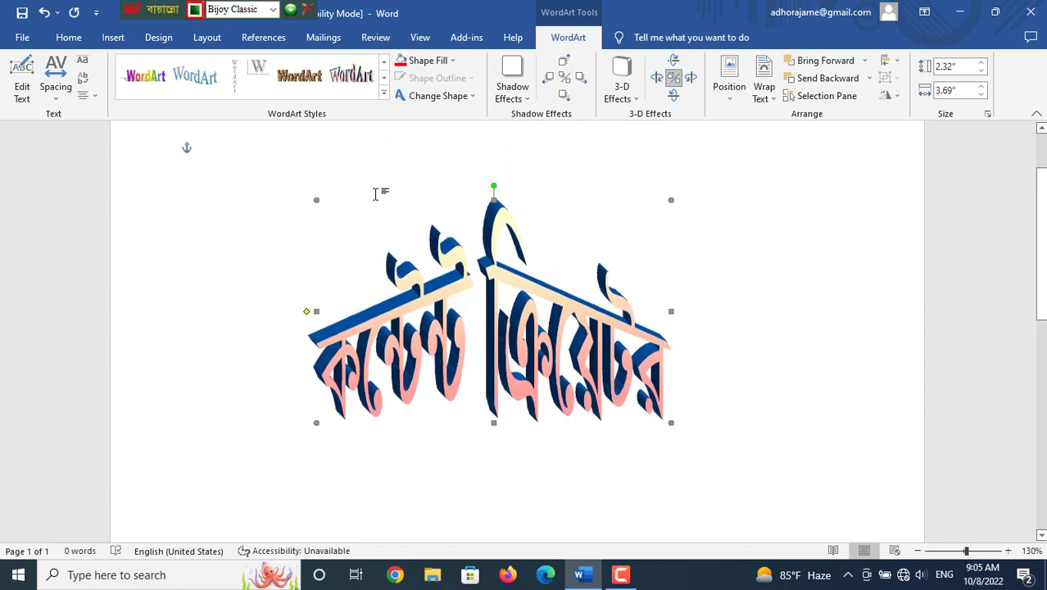
{"action": "left_click", "coordinate": [459, 97]}
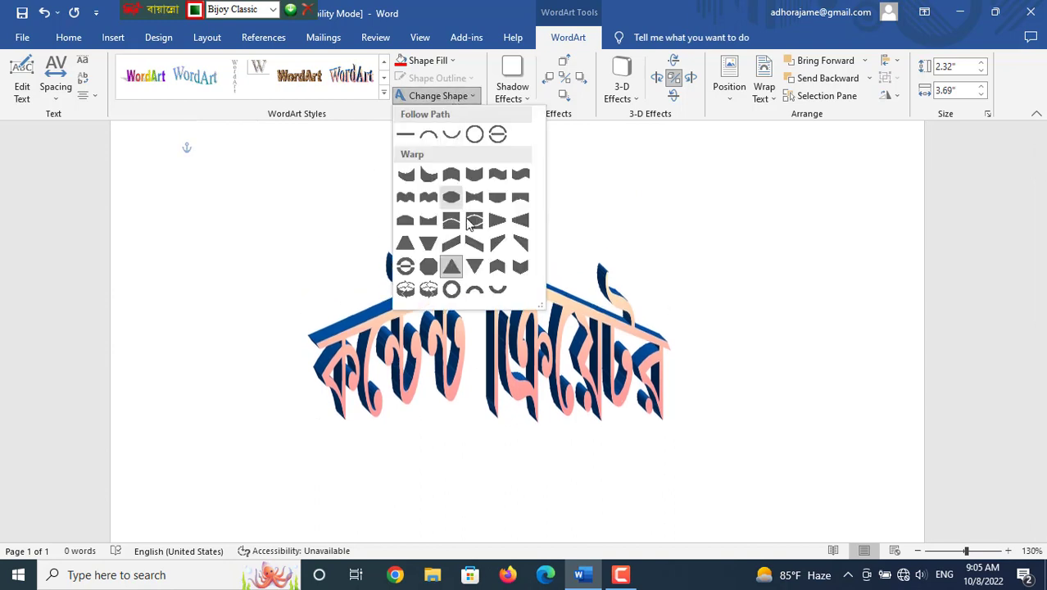
Replace the upward arch with a circular button-style warp shape
{"action": "left_click", "coordinate": [405, 266]}
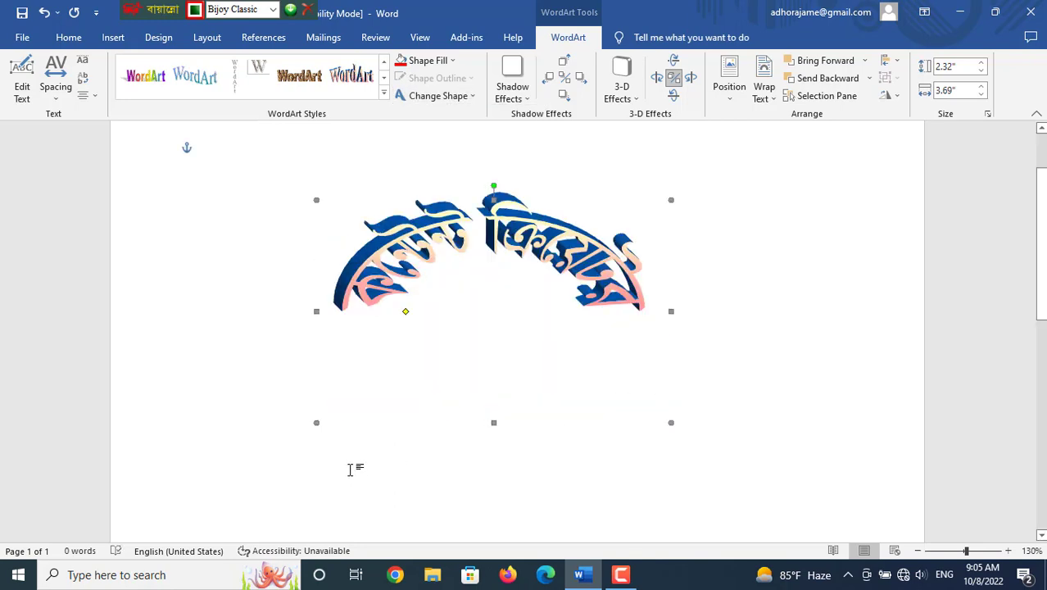
{"action": "left_click", "coordinate": [470, 97]}
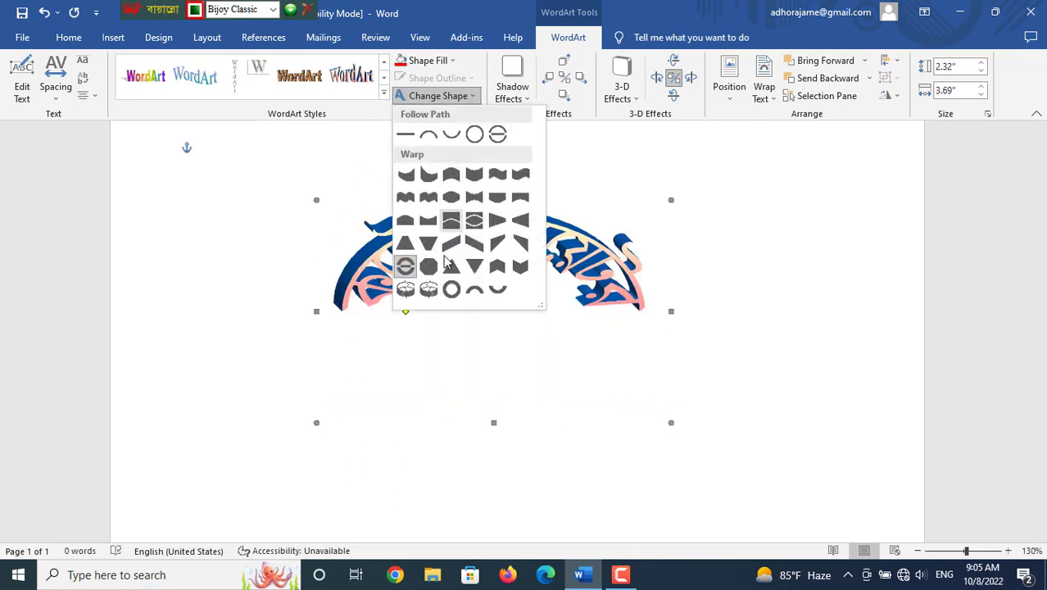
{"action": "left_click", "coordinate": [334, 418]}
{"action": "left_click", "coordinate": [383, 96]}
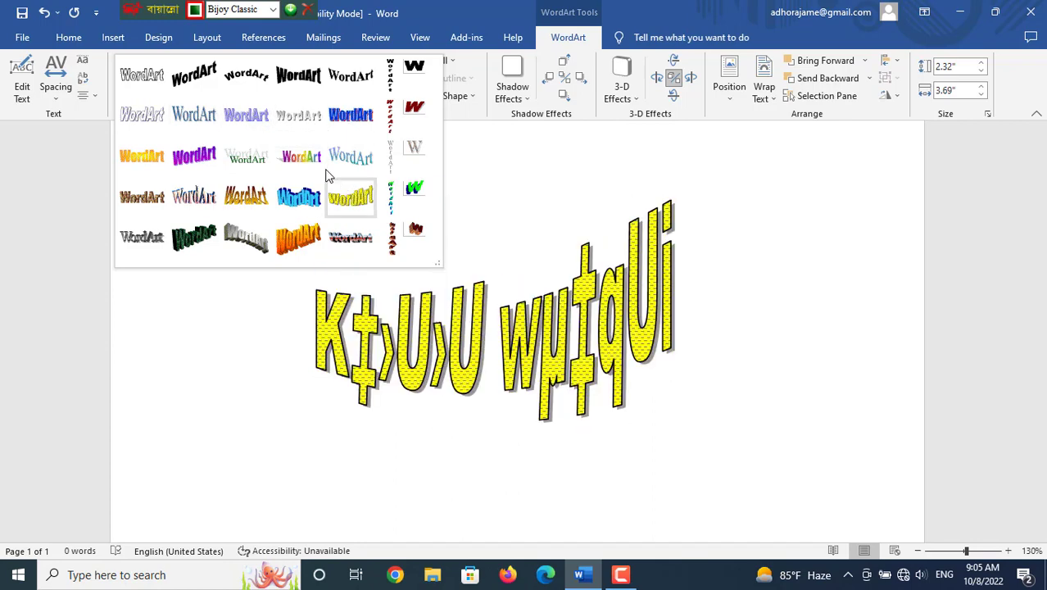
Apply the rainbow shadowed style to the WordArt
{"action": "left_click", "coordinate": [371, 185]}
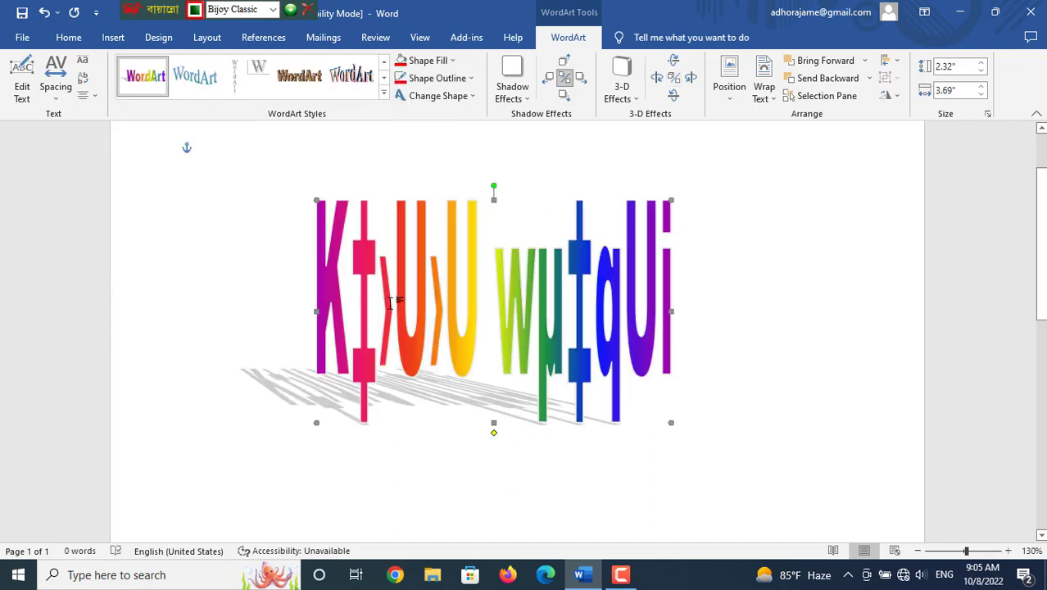
{"action": "scroll", "coordinate": [327, 290], "scroll_direction": "down", "scroll_amount": 2}
{"action": "scroll", "coordinate": [311, 289], "scroll_direction": "up", "scroll_amount": 2}
Review the WordArt text, keeping Arial Black, then delete the WordArt to blank the page
{"action": "left_click", "coordinate": [22, 88]}
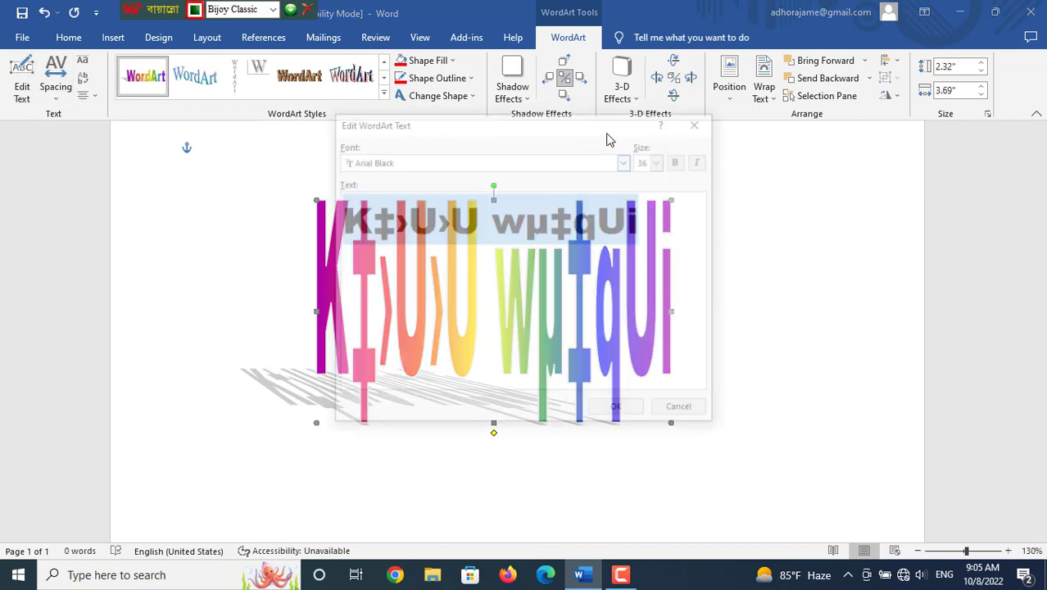
{"action": "left_click", "coordinate": [627, 160]}
{"action": "scroll", "coordinate": [491, 215], "scroll_direction": "down", "scroll_amount": 3}
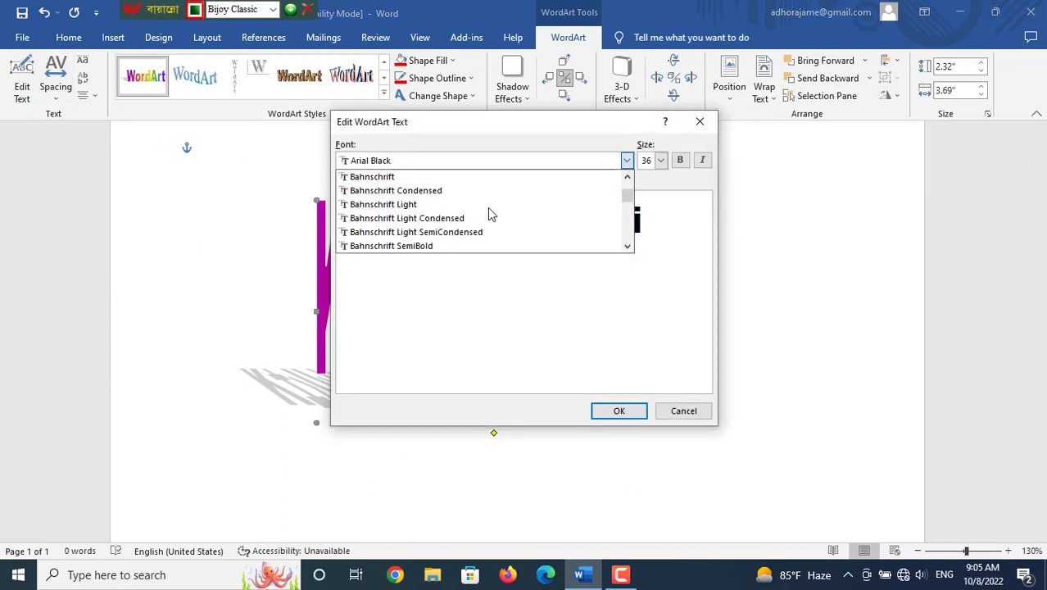
{"action": "scroll", "coordinate": [491, 209], "scroll_direction": "down", "scroll_amount": 2}
{"action": "left_click", "coordinate": [681, 411]}
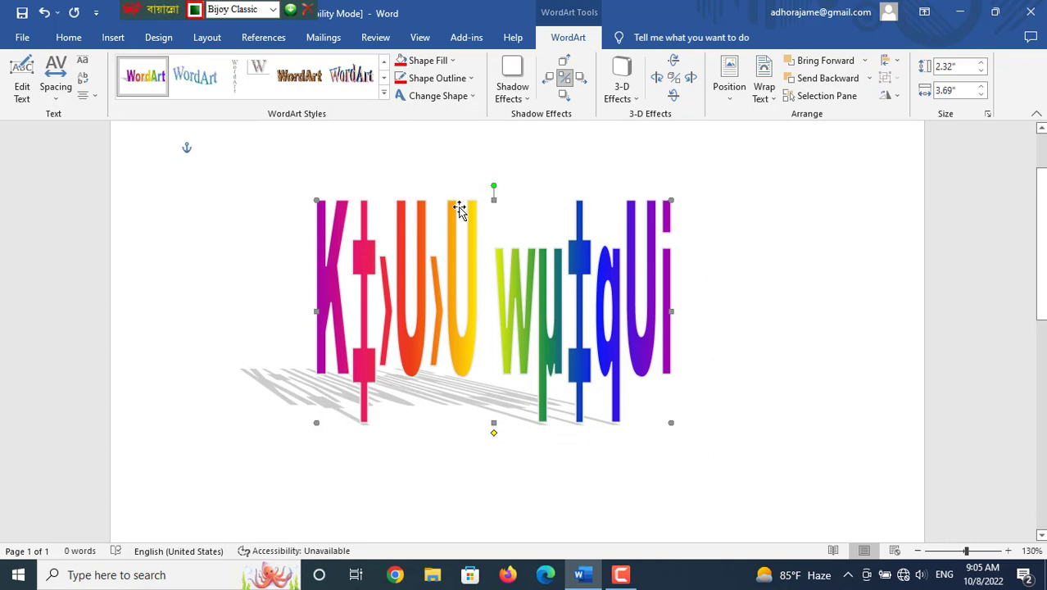
{"action": "key", "text": "Delete"}
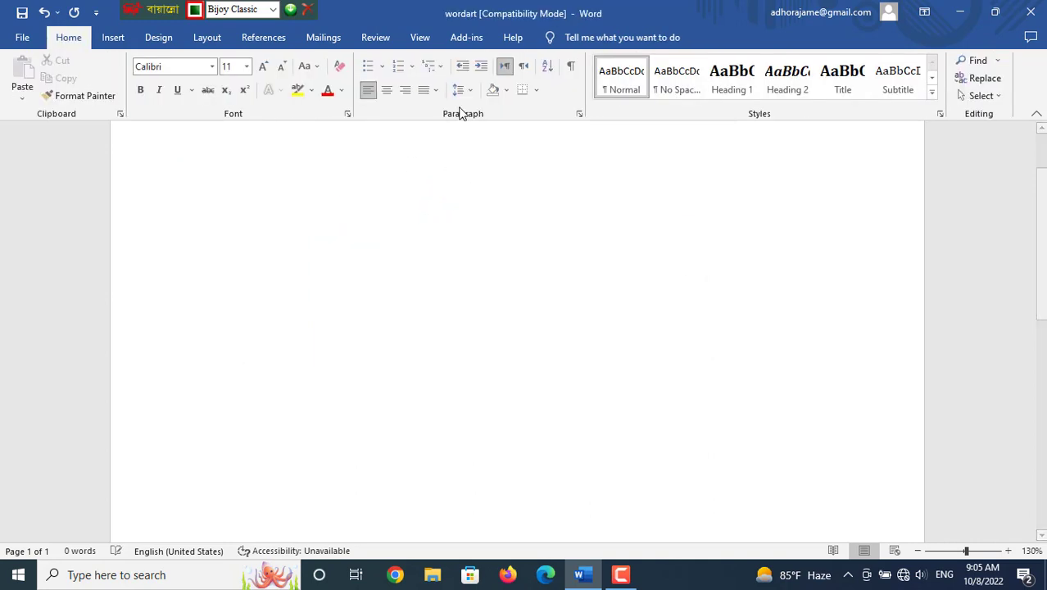
{"action": "left_click", "coordinate": [113, 37]}
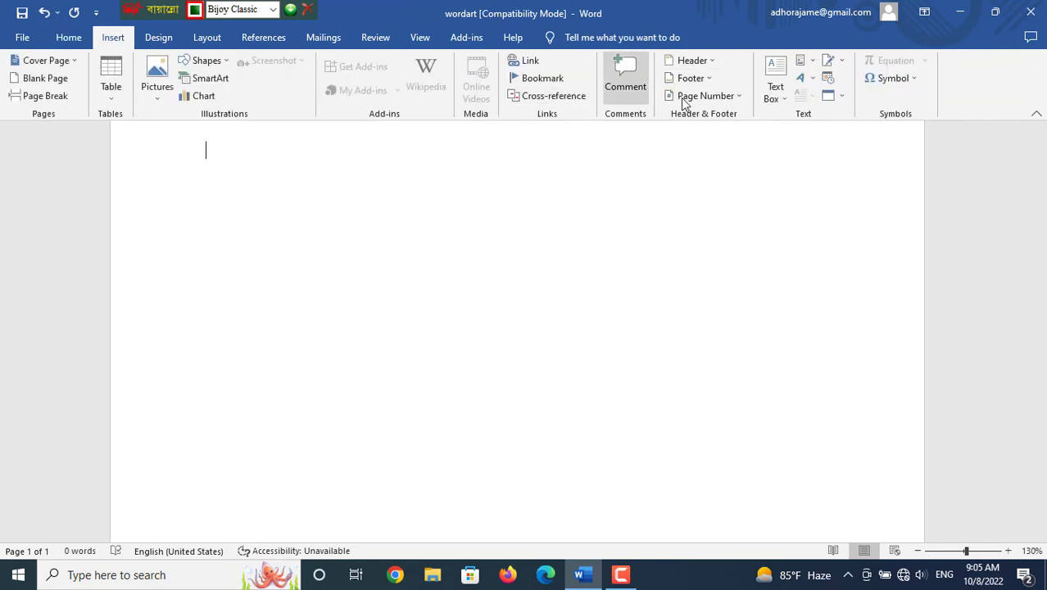
Pick a classic WordArt style to start a new WordArt with placeholder 'Your text here'
{"action": "left_click", "coordinate": [811, 79]}
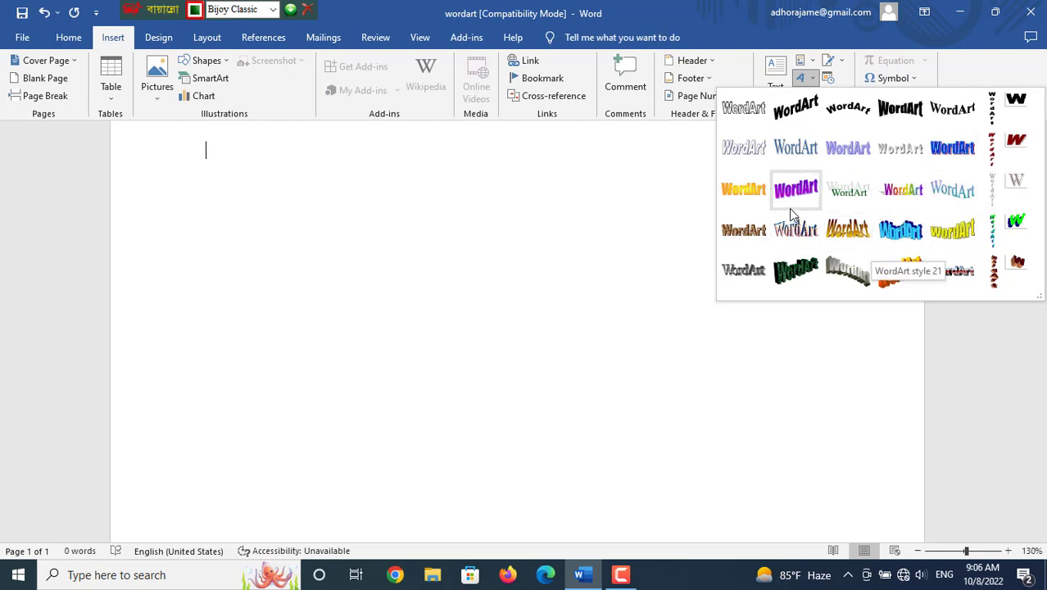
{"action": "left_click", "coordinate": [938, 202]}
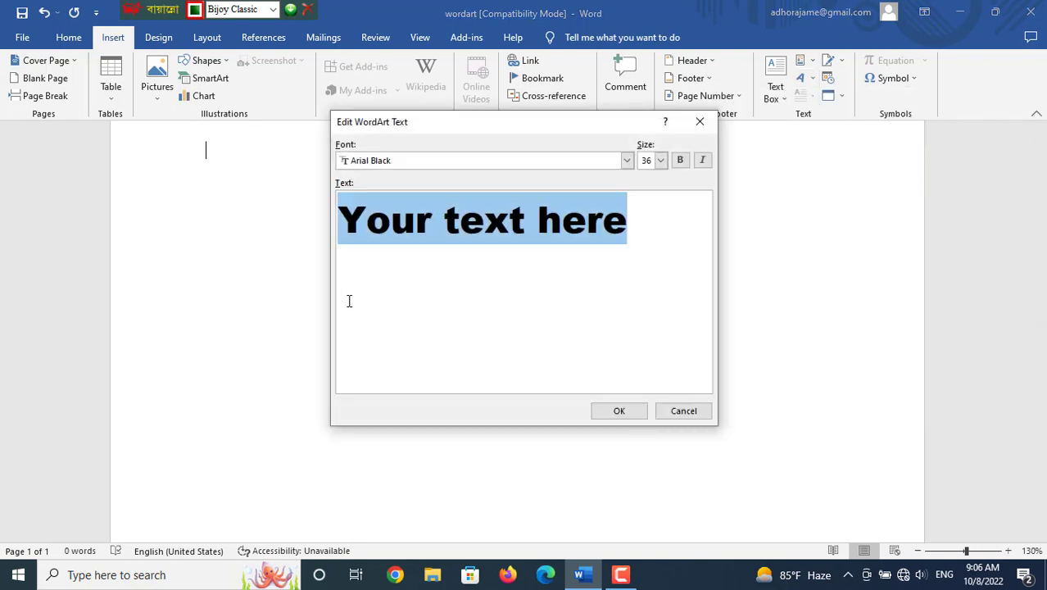
Keep Arial Black as the font in the Edit WordArt Text dialog
{"action": "left_click", "coordinate": [627, 160]}
{"action": "scroll", "coordinate": [405, 199], "scroll_direction": "down", "scroll_amount": 2}
{"action": "scroll", "coordinate": [405, 199], "scroll_direction": "up", "scroll_amount": 2}
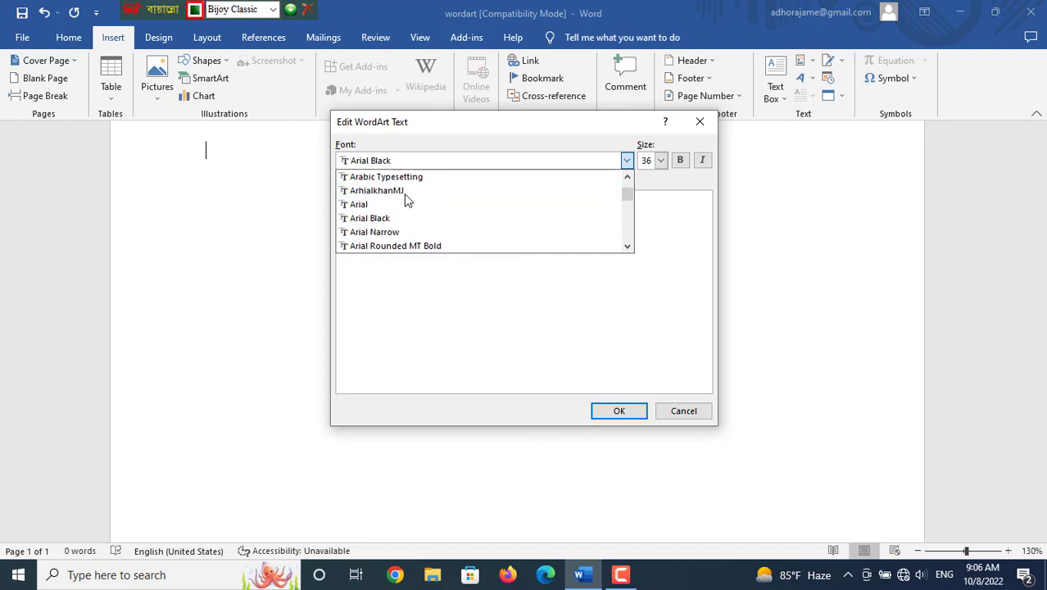
{"action": "left_click", "coordinate": [687, 248]}
Select the placeholder text, clear stray characters, and switch the keyboard layout to English
{"action": "left_click_drag", "start_coordinate": [641, 234], "coordinate": [318, 236]}
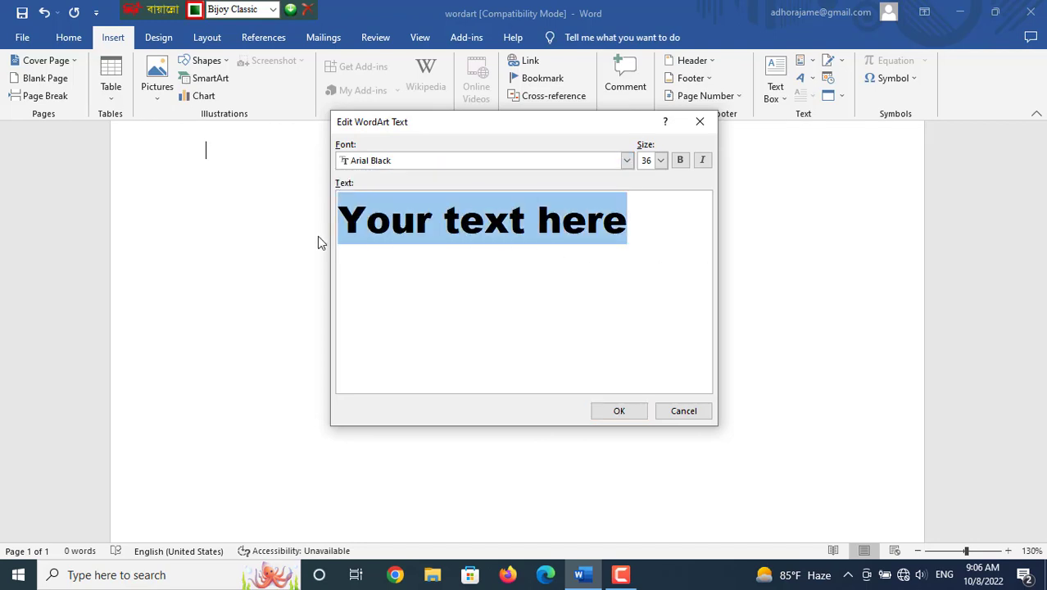
{"action": "type", "text": "%o"}
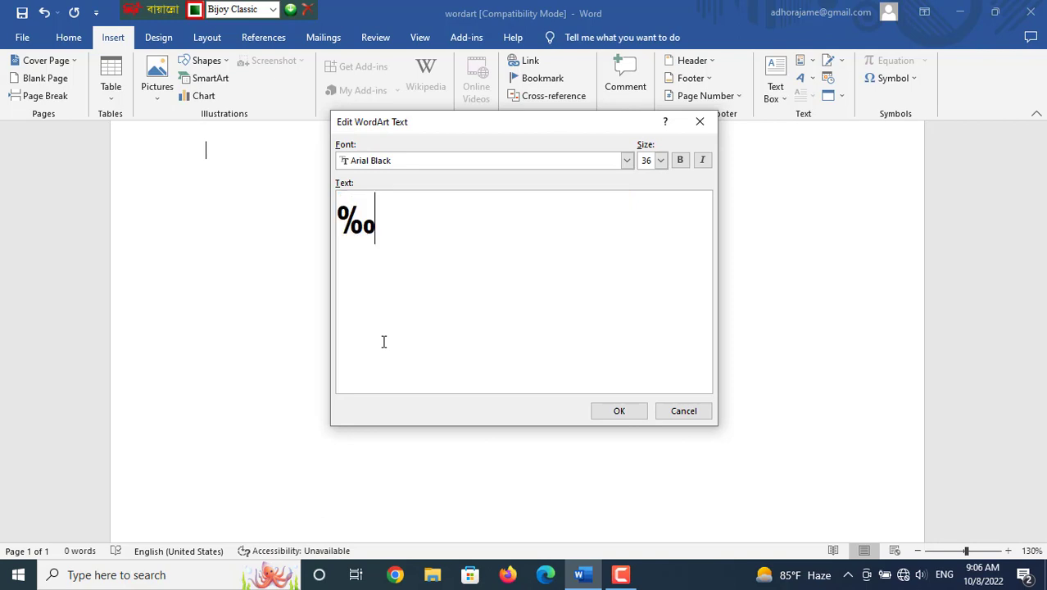
{"action": "type", "text": "M"}
{"action": "key", "text": "BackSpace"}
{"action": "key", "text": "BackSpace"}
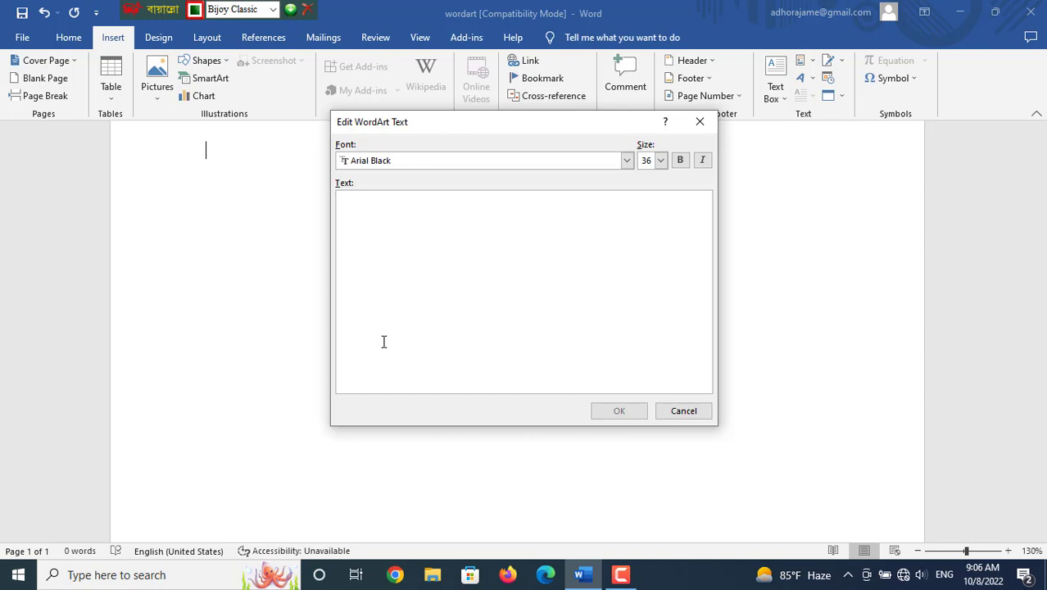
{"action": "type", "text": "‰"}
{"action": "key", "text": "BackSpace"}
{"action": "left_click", "coordinate": [272, 9]}
{"action": "left_click", "coordinate": [272, 9]}
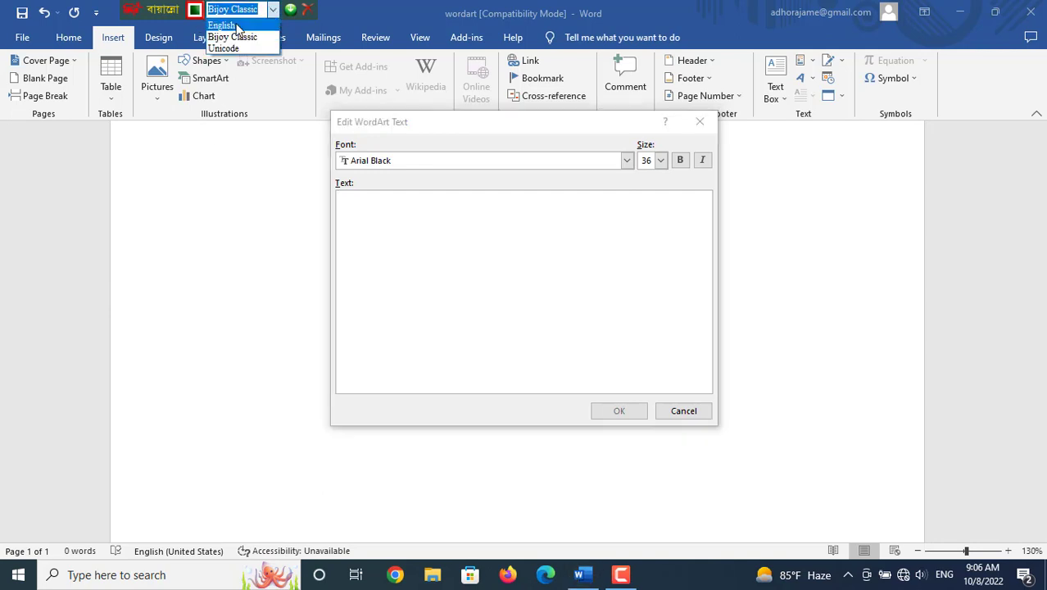
{"action": "left_click", "coordinate": [223, 25]}
{"action": "left_click", "coordinate": [456, 263]}
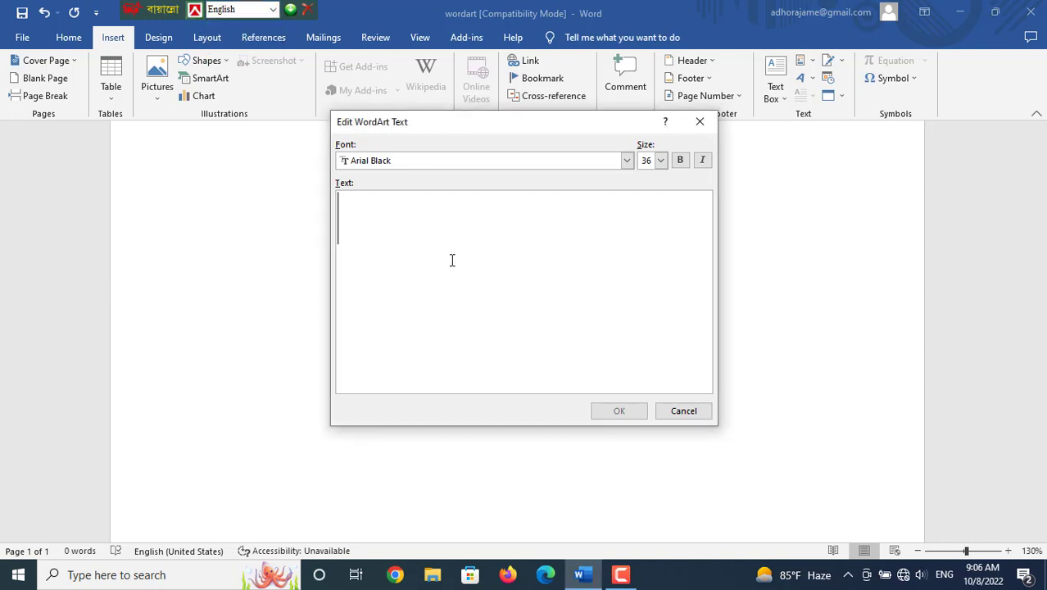
Enter 'Content Creator' as the WordArt text and insert it on the page
{"action": "type", "text": "Con"}
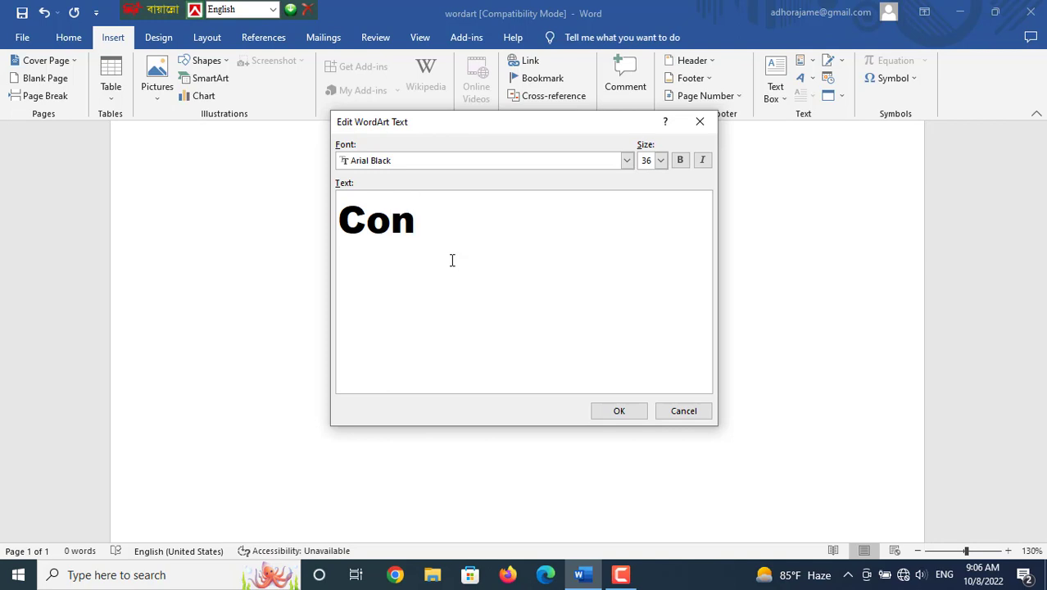
{"action": "type", "text": "te"}
{"action": "key", "text": "BackSpace"}
{"action": "type", "text": "ten"}
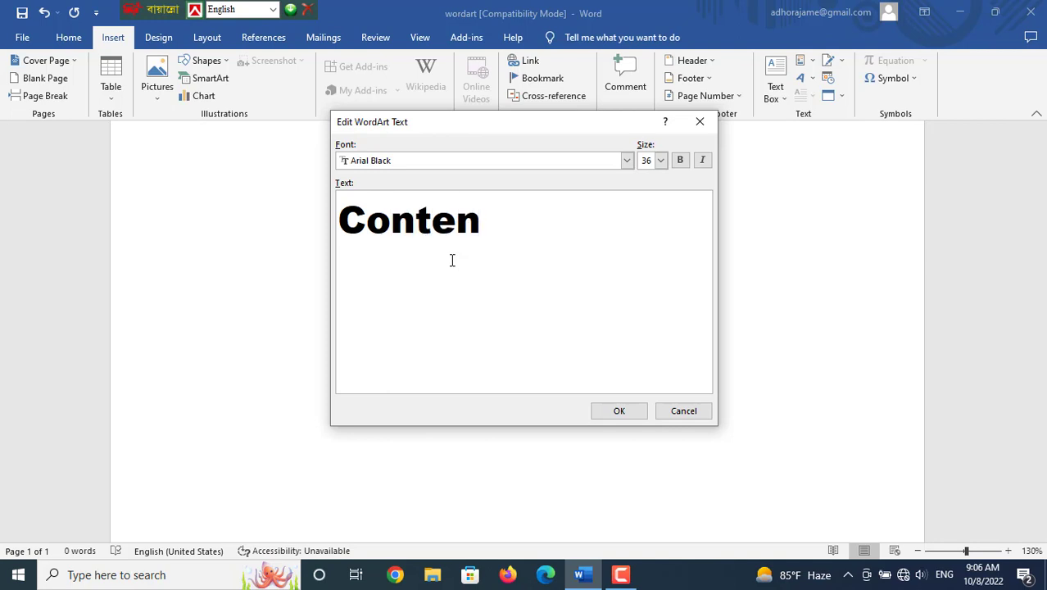
{"action": "type", "text": "tCre"}
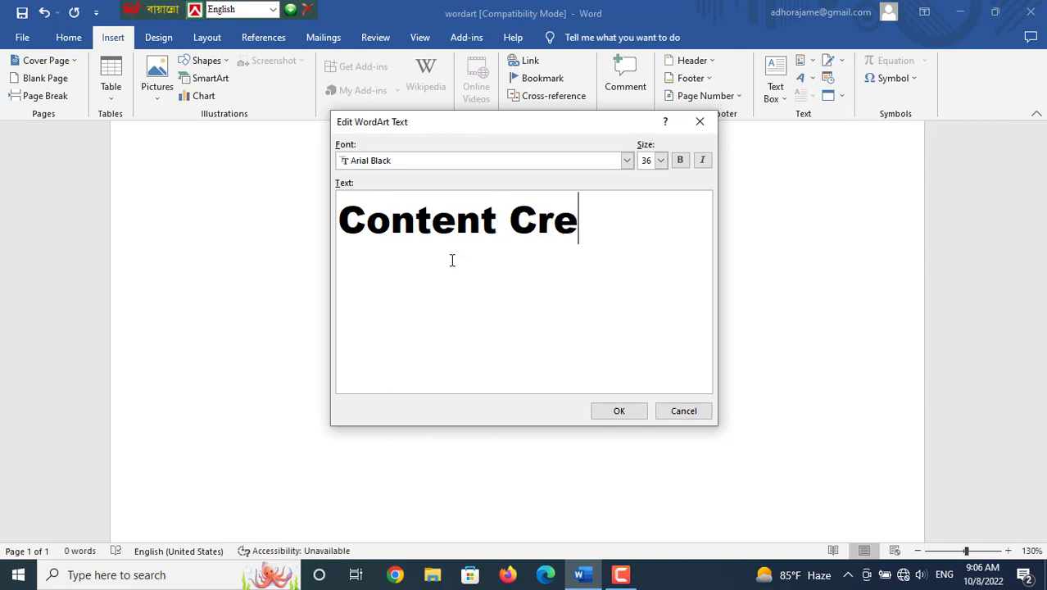
{"action": "type", "text": "tor"}
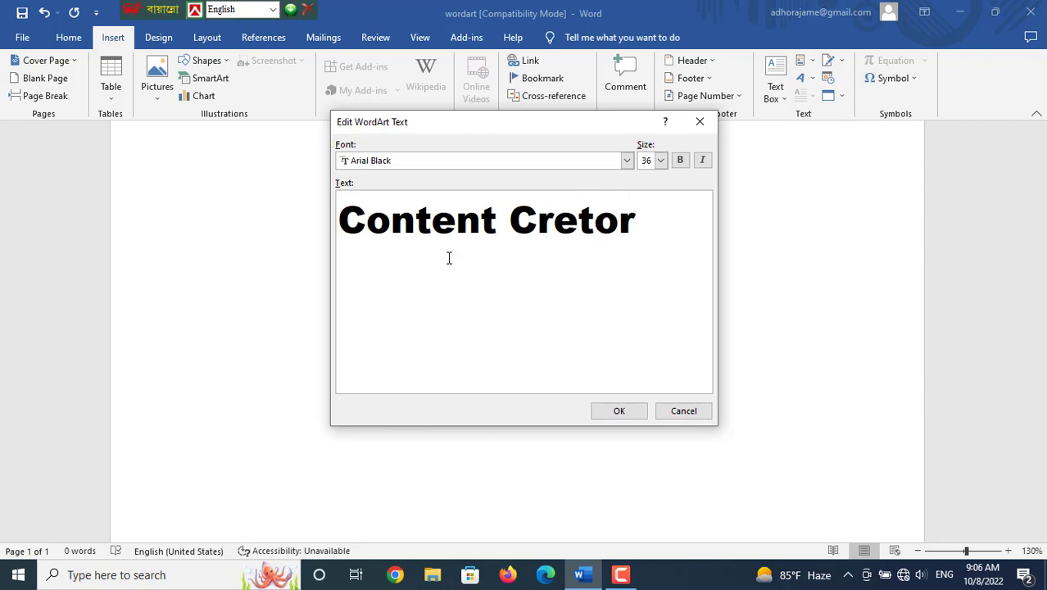
{"action": "type", "text": "a"}
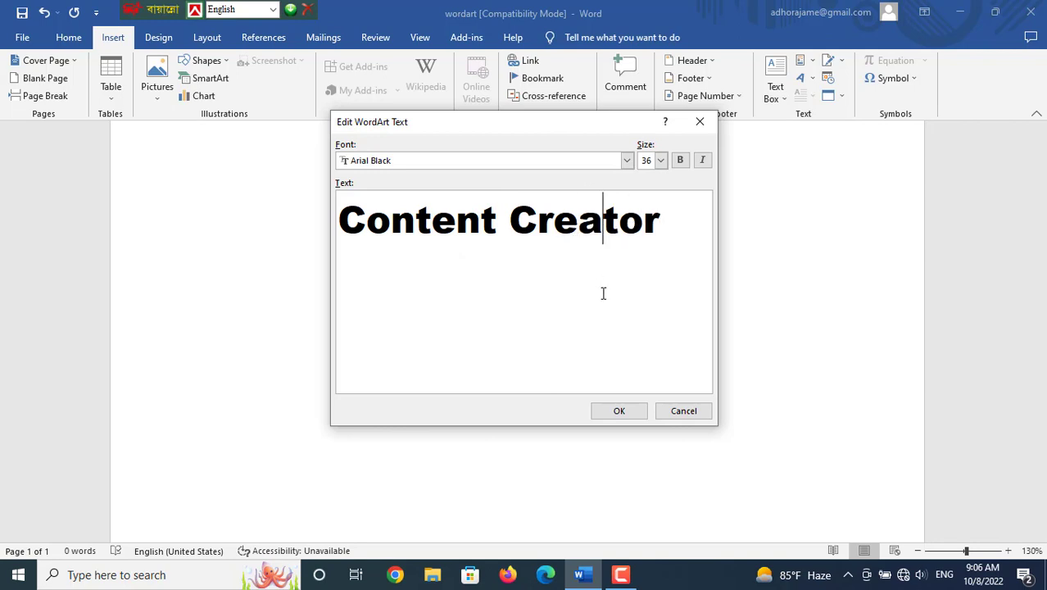
{"action": "left_click", "coordinate": [622, 412]}
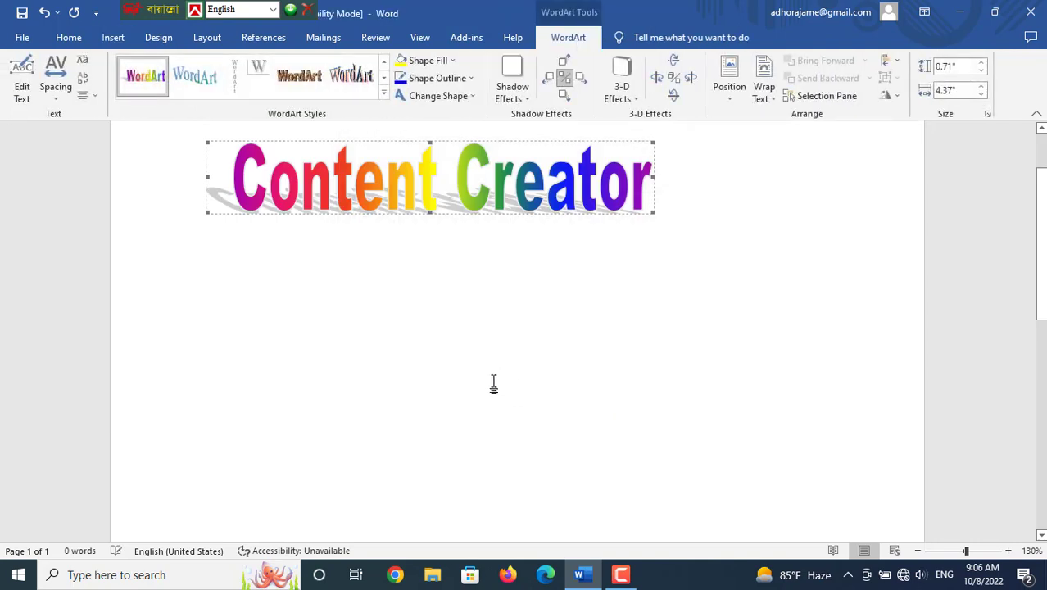
Position the Content Creator WordArt at the top centre of the page
{"action": "left_click", "coordinate": [404, 240]}
{"action": "left_click", "coordinate": [468, 197]}
{"action": "left_click", "coordinate": [729, 82]}
{"action": "left_click", "coordinate": [778, 215]}
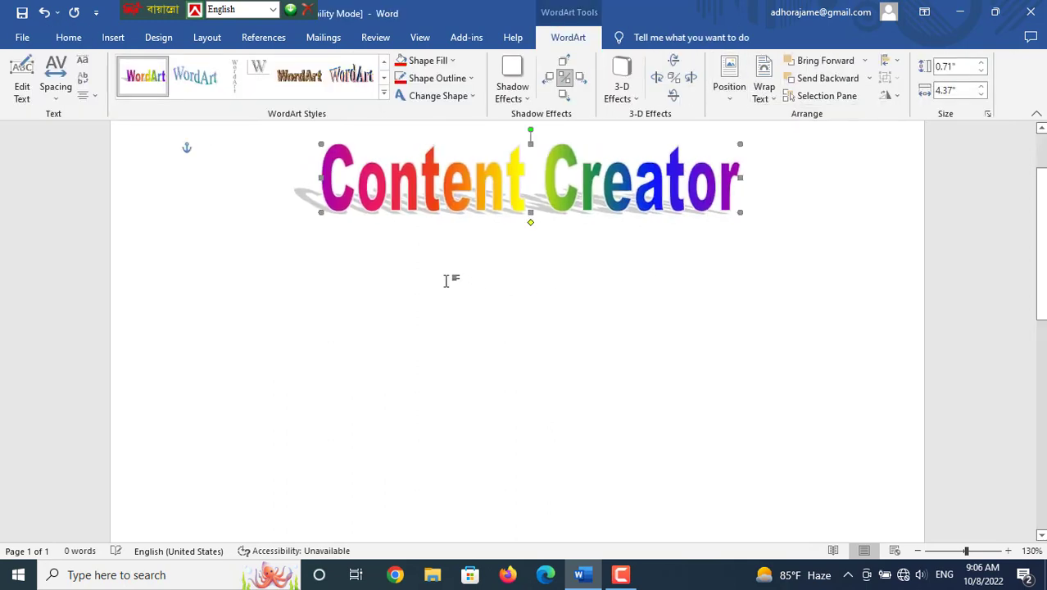
Drag the WordArt down toward mid-page
{"action": "left_click", "coordinate": [474, 169]}
{"action": "left_click_drag", "start_coordinate": [475, 168], "coordinate": [476, 321]}
{"action": "scroll", "coordinate": [501, 320], "scroll_direction": "down", "scroll_amount": 1}
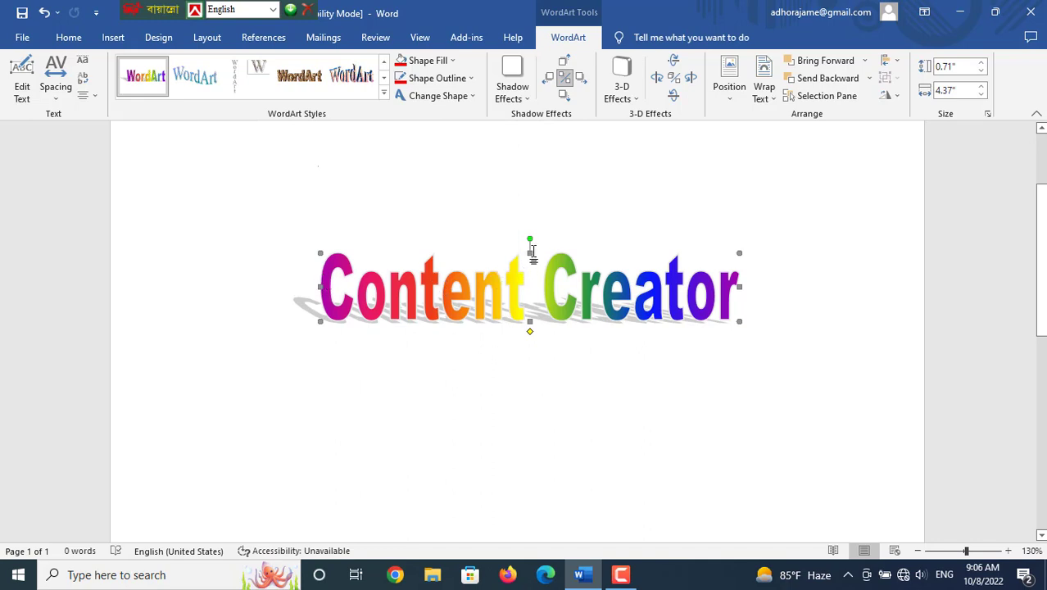
Shift the WordArt left and enlarge it to 2.43 inches high
{"action": "left_click_drag", "start_coordinate": [523, 204], "coordinate": [497, 214]}
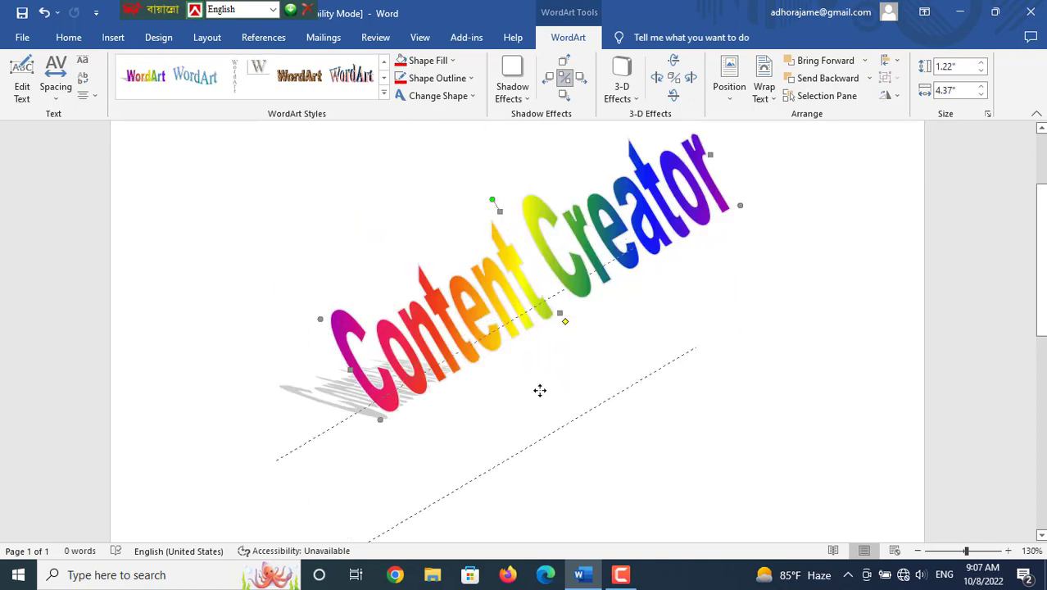
{"action": "left_click_drag", "start_coordinate": [548, 345], "coordinate": [505, 345]}
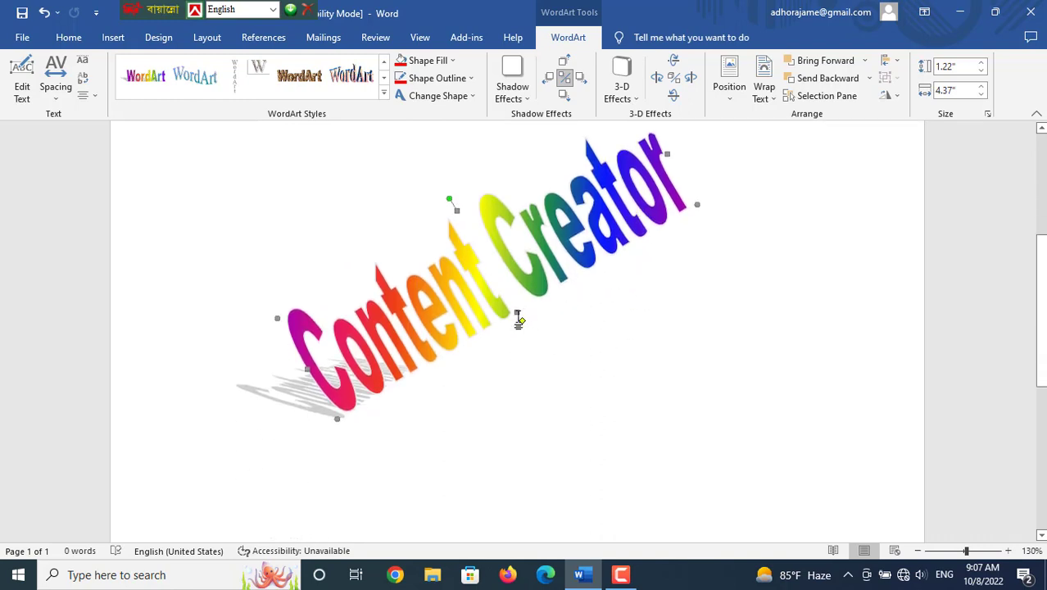
{"action": "mouse_move", "coordinate": [516, 314]}
{"action": "left_mouse_down"}
{"action": "mouse_move", "coordinate": [605, 393]}
{"action": "mouse_move", "coordinate": [631, 442]}
{"action": "left_mouse_up"}
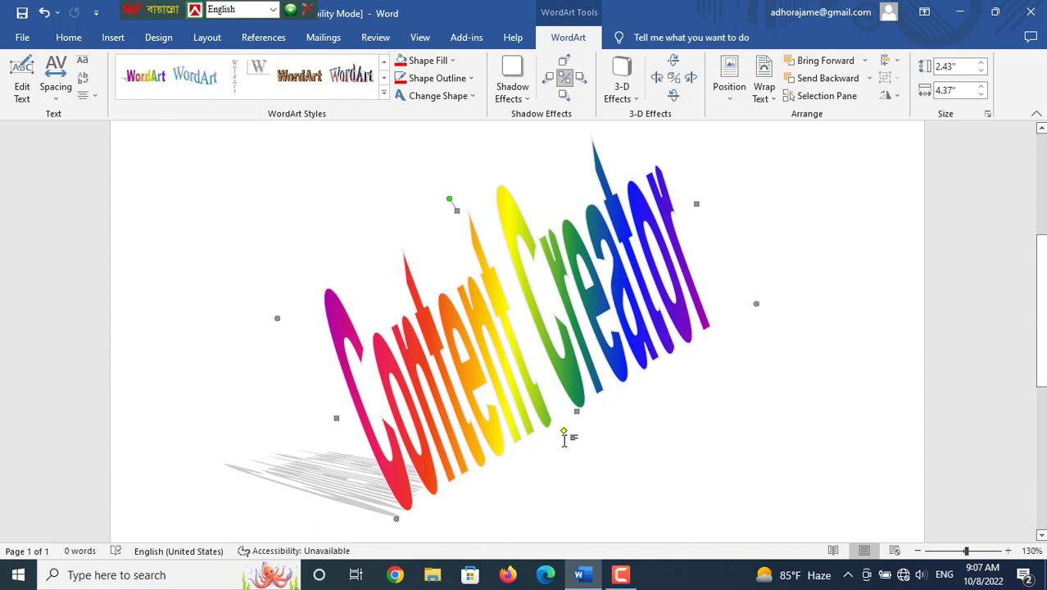
Reshape the WordArt's warp into an upward slant, then deselect it
{"action": "left_click_drag", "start_coordinate": [575, 436], "coordinate": [580, 436]}
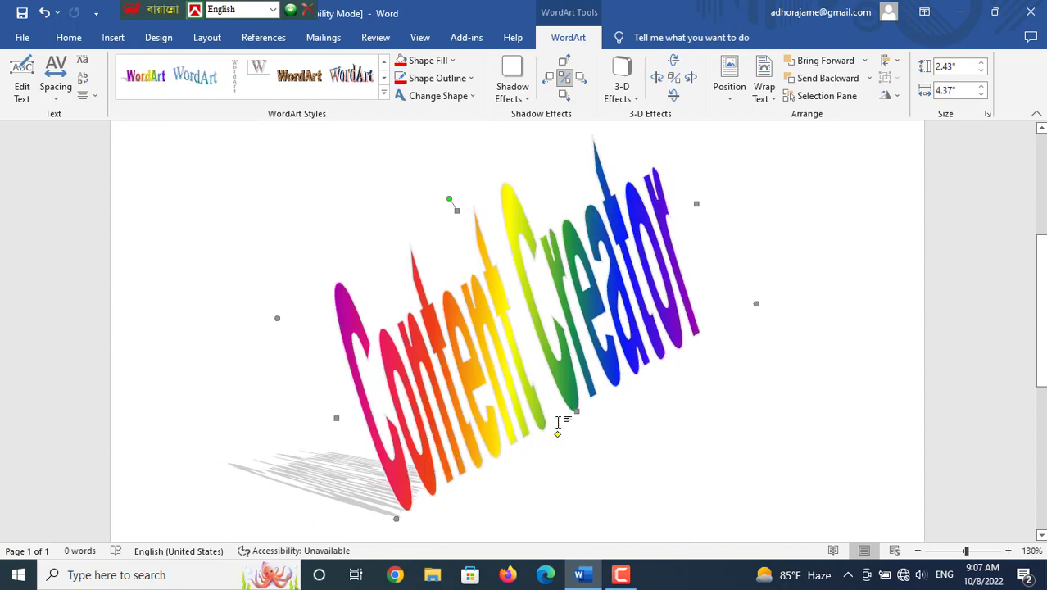
{"action": "scroll", "coordinate": [564, 414], "scroll_direction": "down", "scroll_amount": 5}
{"action": "scroll", "coordinate": [554, 413], "scroll_direction": "up", "scroll_amount": 5}
{"action": "scroll", "coordinate": [540, 402], "scroll_direction": "up", "scroll_amount": 4}
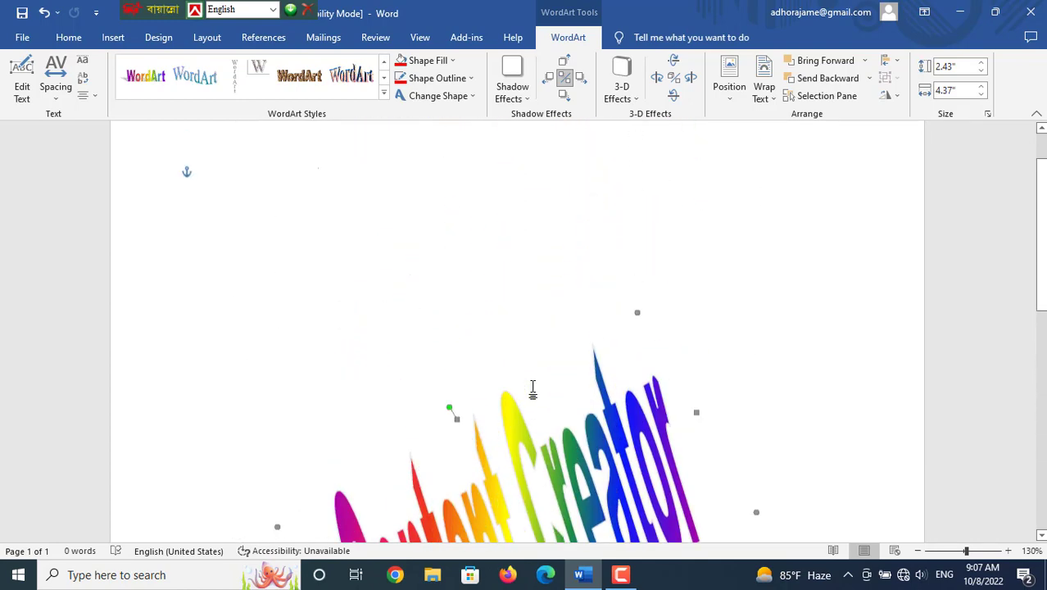
{"action": "scroll", "coordinate": [532, 392], "scroll_direction": "up", "scroll_amount": 1}
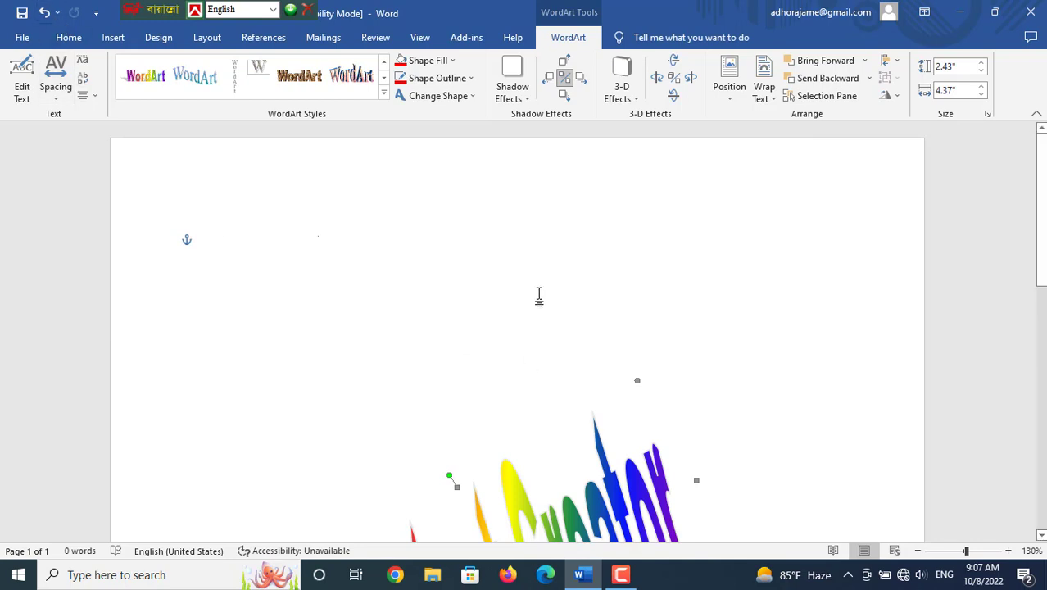
{"action": "scroll", "coordinate": [539, 296], "scroll_direction": "down", "scroll_amount": 2}
{"action": "scroll", "coordinate": [526, 312], "scroll_direction": "down", "scroll_amount": 4}
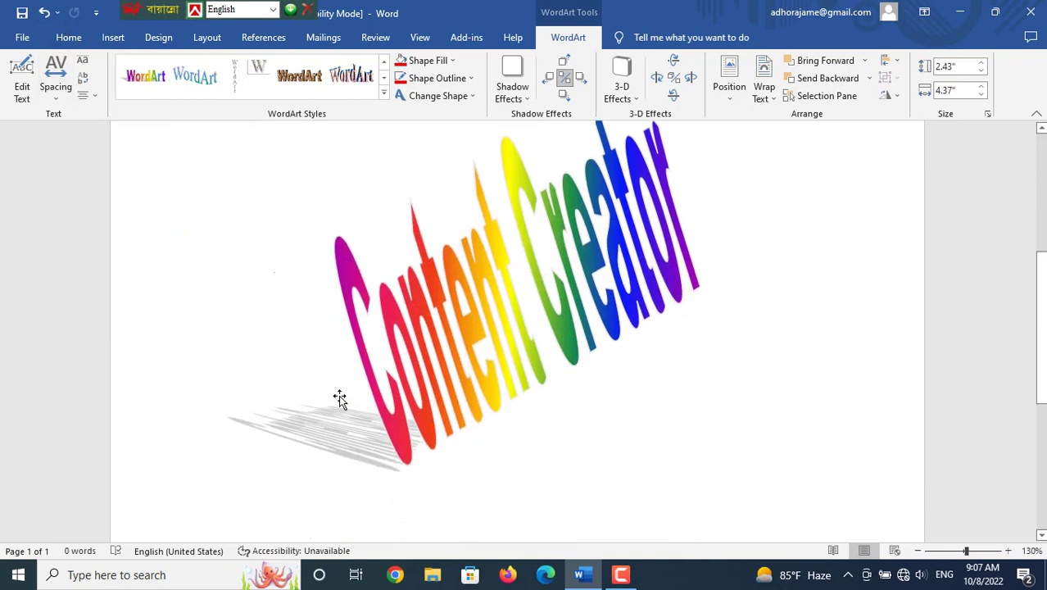
{"action": "scroll", "coordinate": [409, 320], "scroll_direction": "up", "scroll_amount": 5}
{"action": "left_click", "coordinate": [377, 304]}
{"action": "scroll", "coordinate": [376, 304], "scroll_direction": "up", "scroll_amount": 1}
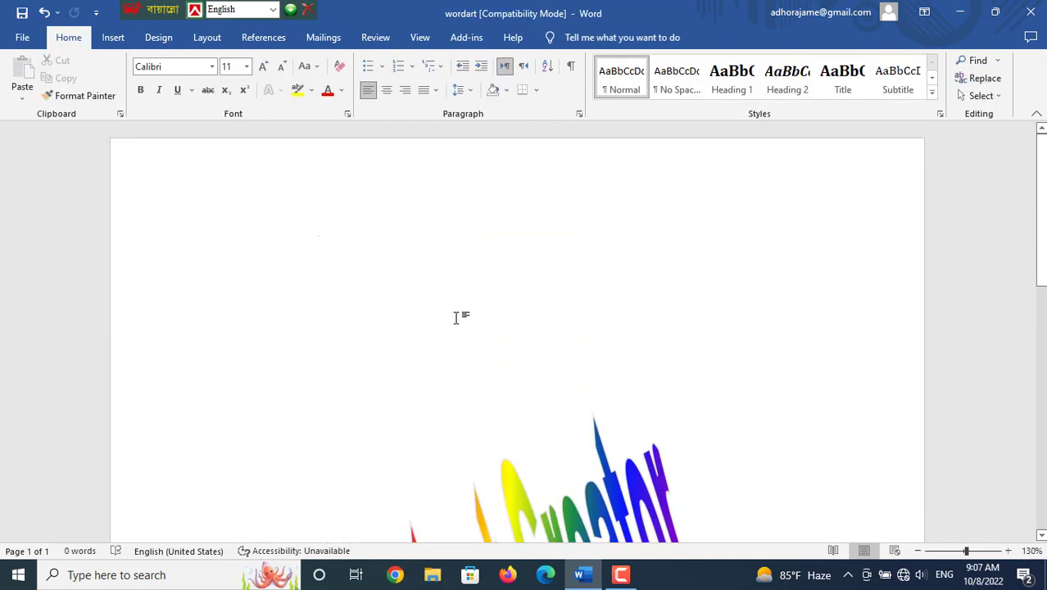
Open the Save As browse window for the wordart document
{"action": "left_click", "coordinate": [23, 37]}
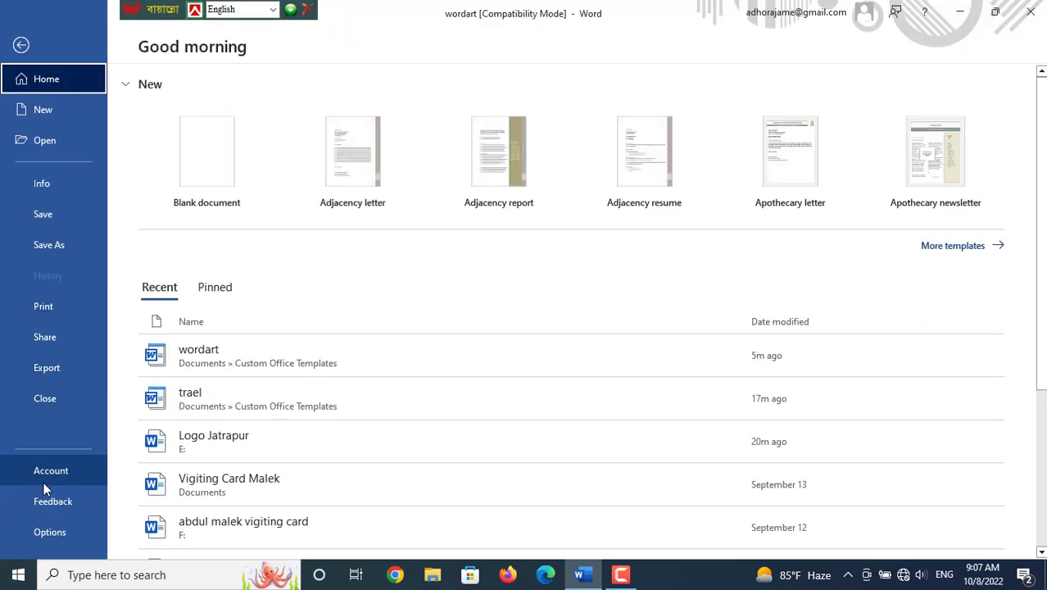
{"action": "left_click", "coordinate": [60, 244]}
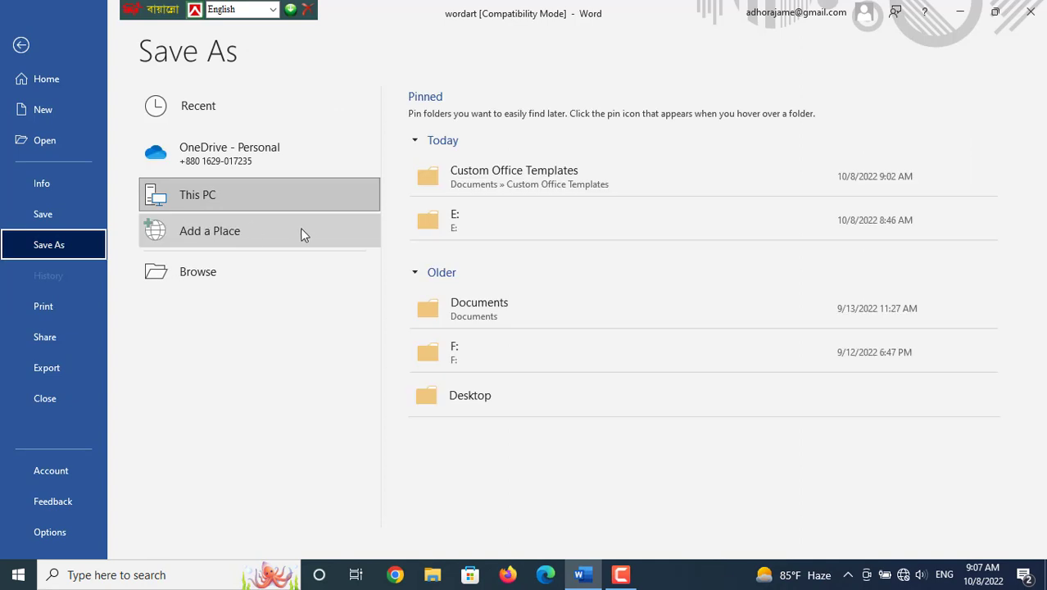
{"action": "left_click", "coordinate": [364, 285]}
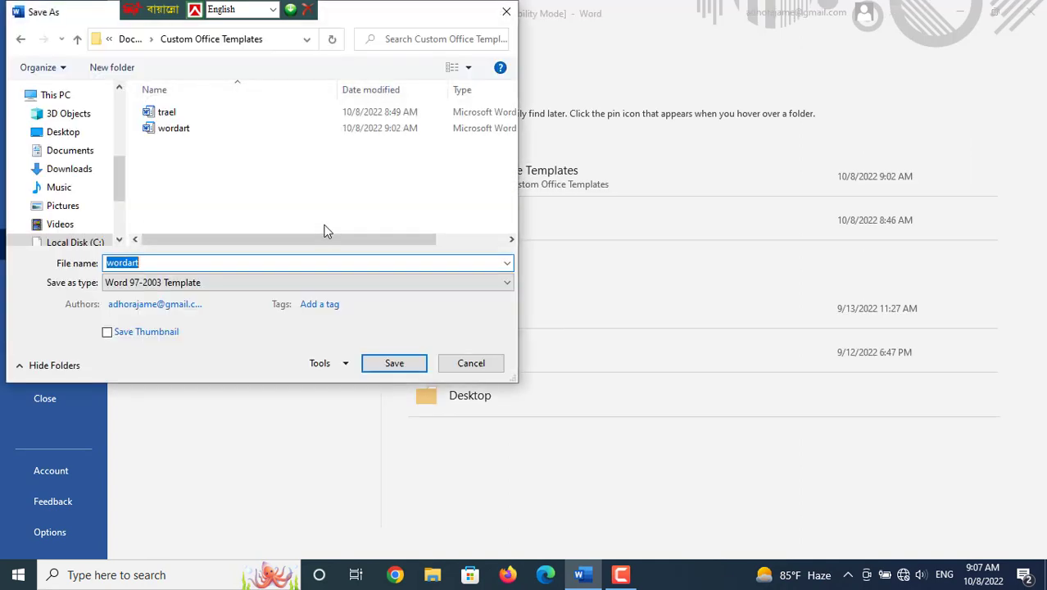
Confirm Word 97-2003 Template as the file type, then cancel the save window
{"action": "left_click", "coordinate": [148, 261]}
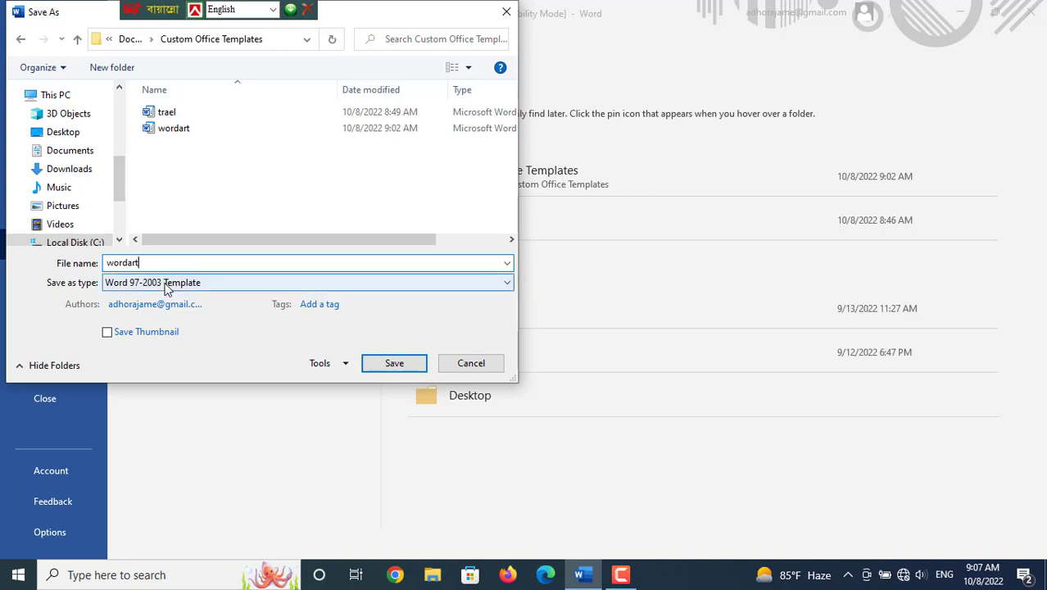
{"action": "left_click", "coordinate": [148, 285]}
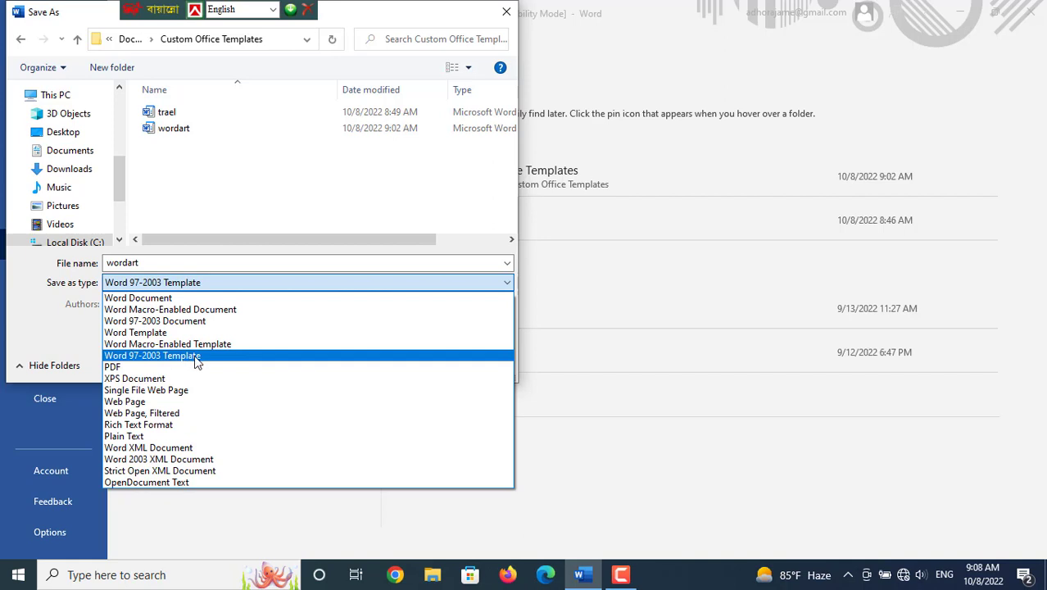
{"action": "left_click", "coordinate": [195, 362]}
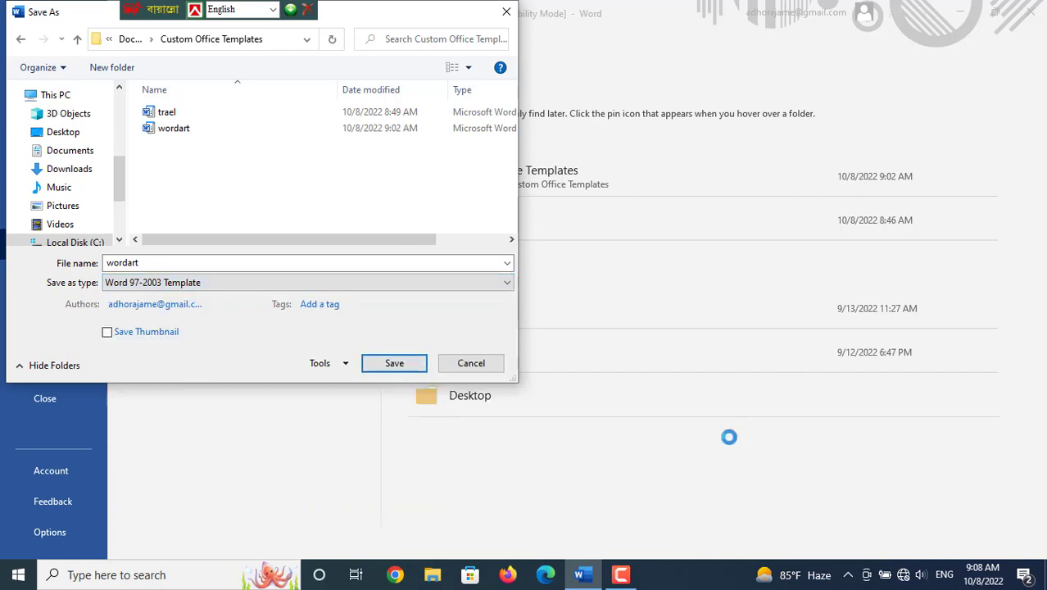
{"action": "left_click", "coordinate": [473, 364]}
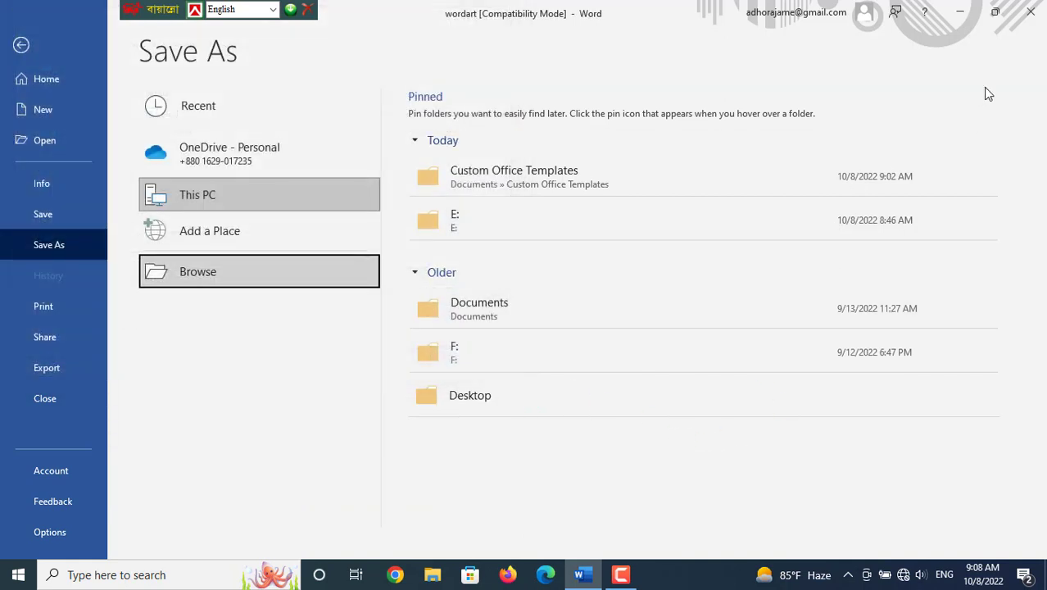
Return from Backstage to the document and scroll over the slanted rainbow Content Creator WordArt
{"action": "left_click", "coordinate": [57, 81]}
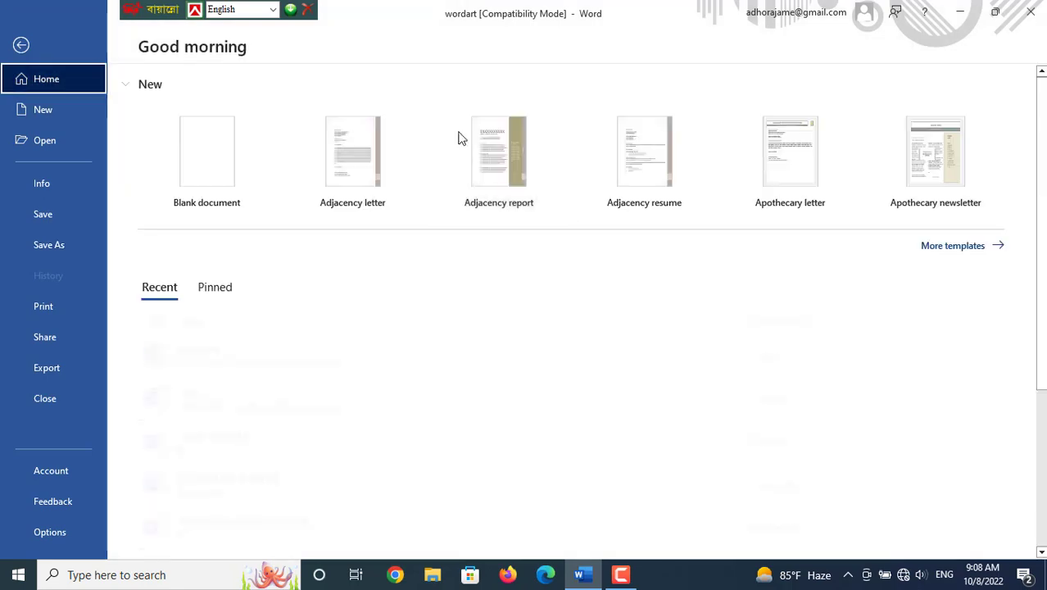
{"action": "left_click", "coordinate": [217, 168]}
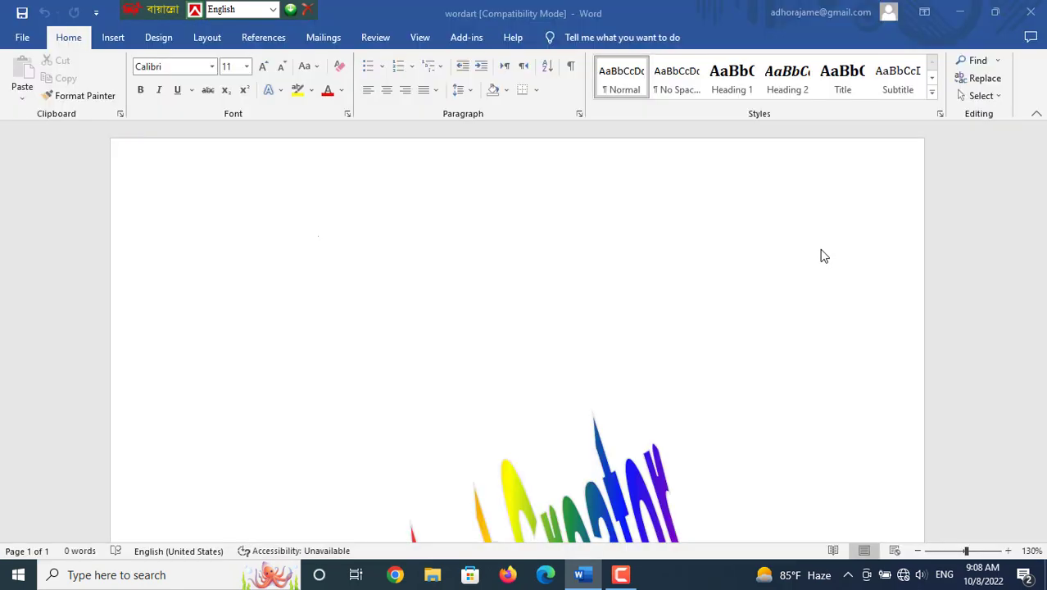
{"action": "scroll", "coordinate": [617, 293], "scroll_direction": "down", "scroll_amount": 3}
{"action": "scroll", "coordinate": [615, 299], "scroll_direction": "up", "scroll_amount": 2}
{"action": "scroll", "coordinate": [615, 304], "scroll_direction": "down", "scroll_amount": 5}
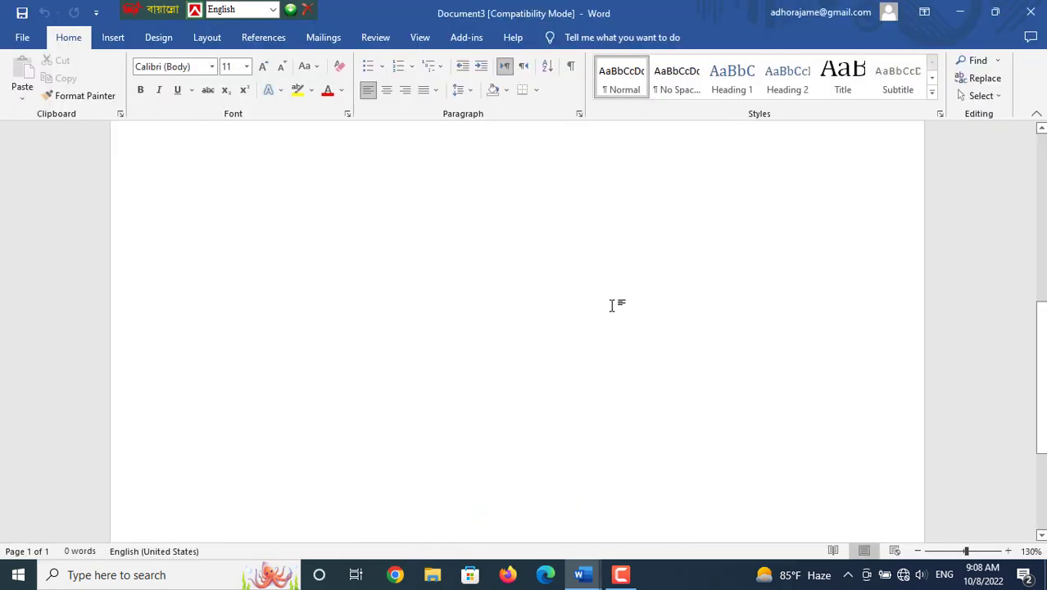
{"action": "scroll", "coordinate": [615, 311], "scroll_direction": "down", "scroll_amount": 5}
{"action": "scroll", "coordinate": [614, 310], "scroll_direction": "up", "scroll_amount": 5}
{"action": "scroll", "coordinate": [615, 307], "scroll_direction": "up", "scroll_amount": 5}
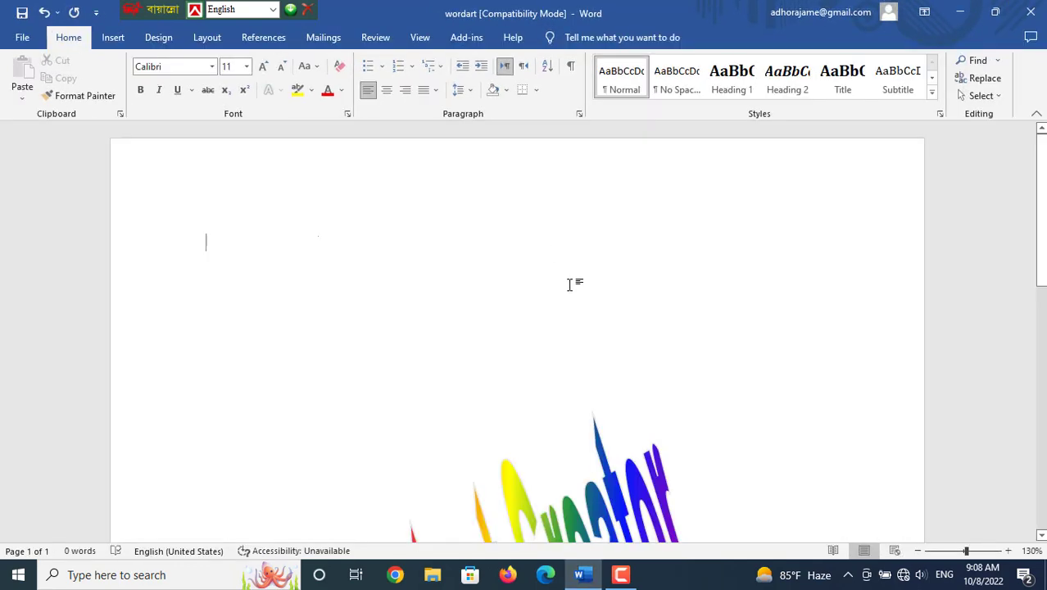
{"action": "scroll", "coordinate": [571, 284], "scroll_direction": "down", "scroll_amount": 5}
{"action": "scroll", "coordinate": [572, 276], "scroll_direction": "up", "scroll_amount": 4}
{"action": "scroll", "coordinate": [591, 268], "scroll_direction": "up", "scroll_amount": 1}
{"action": "scroll", "coordinate": [778, 233], "scroll_direction": "down", "scroll_amount": 2}
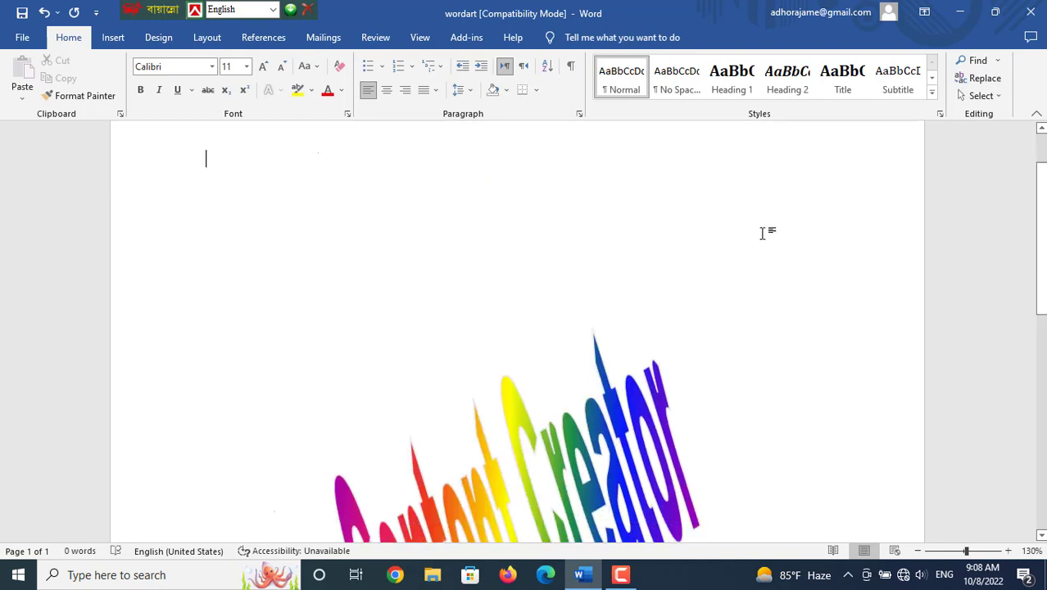
{"action": "scroll", "coordinate": [758, 231], "scroll_direction": "down", "scroll_amount": 4}
{"action": "scroll", "coordinate": [737, 250], "scroll_direction": "down", "scroll_amount": 1}
{"action": "scroll", "coordinate": [728, 259], "scroll_direction": "down", "scroll_amount": 3}
{"action": "scroll", "coordinate": [724, 257], "scroll_direction": "up", "scroll_amount": 3}
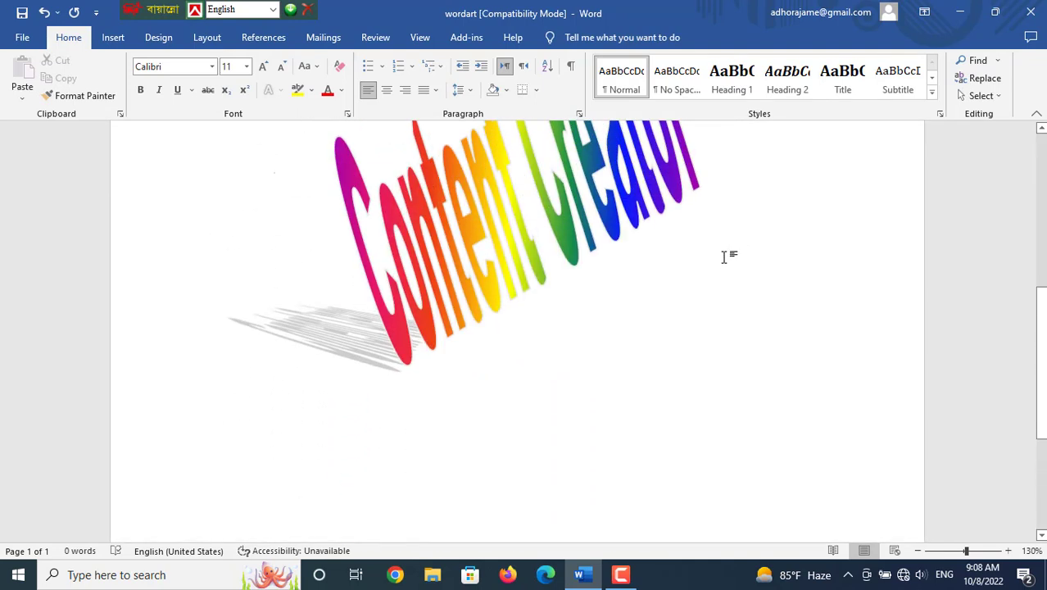
{"action": "scroll", "coordinate": [724, 257], "scroll_direction": "up", "scroll_amount": 2}
{"action": "scroll", "coordinate": [717, 262], "scroll_direction": "up", "scroll_amount": 3}
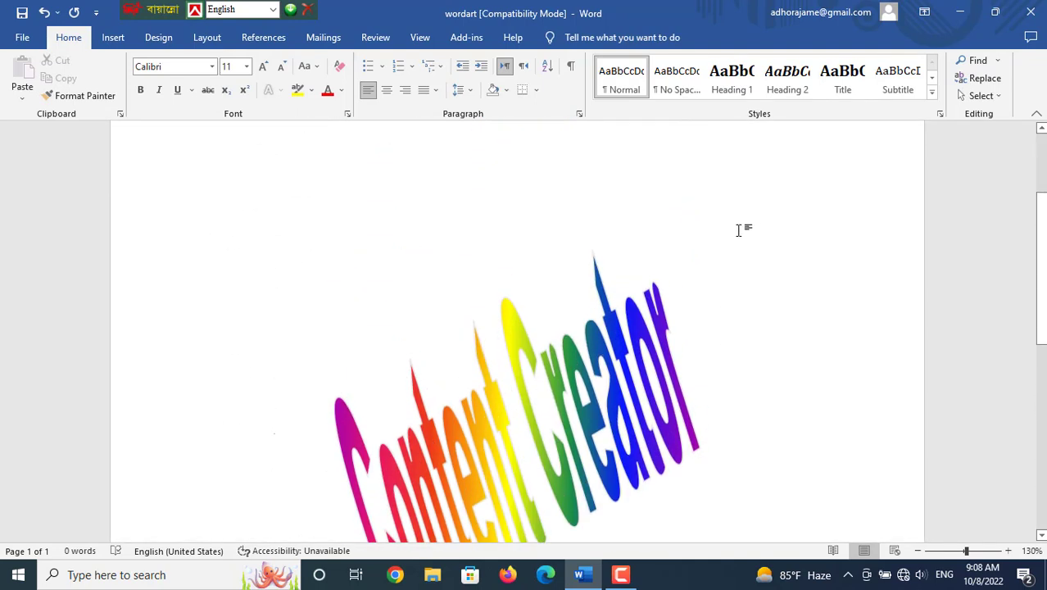